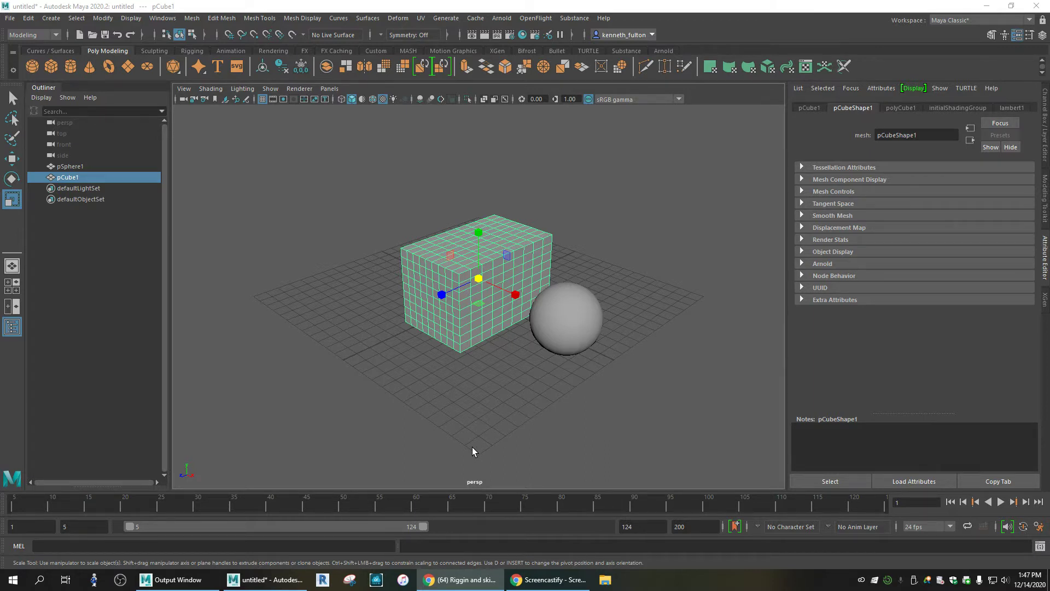
# Activate the Select tool and switch from the single perspective view to the four-view layout.
pyautogui.click(470, 259)
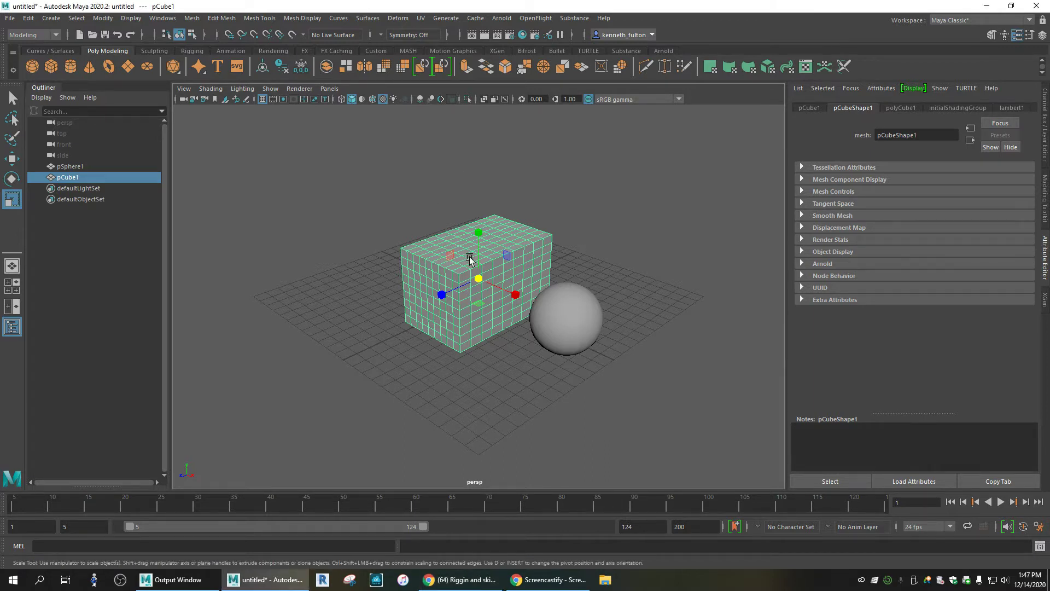
pyautogui.click(13, 98)
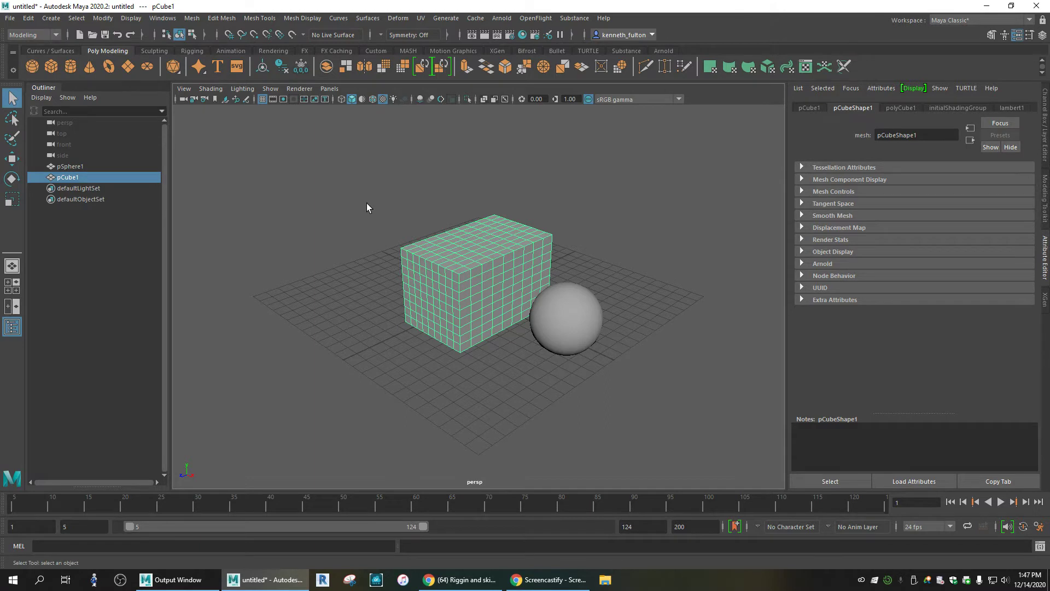
pyautogui.press('space')
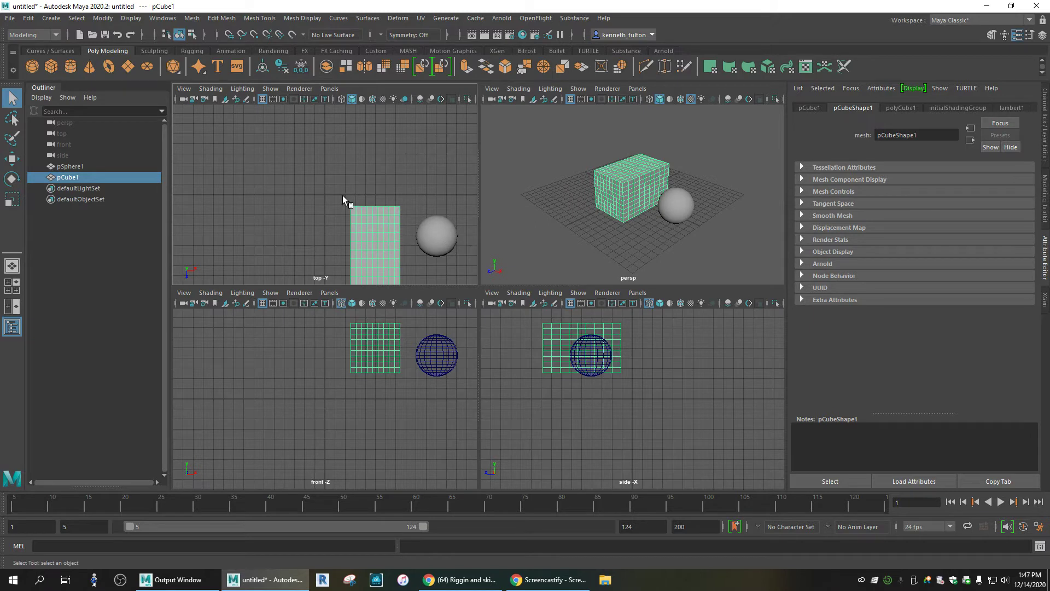
# Move the sphere along Z to about -1.2 in the top view, and lower it to about Y 2.2 in the front view.
pyautogui.click(438, 238)
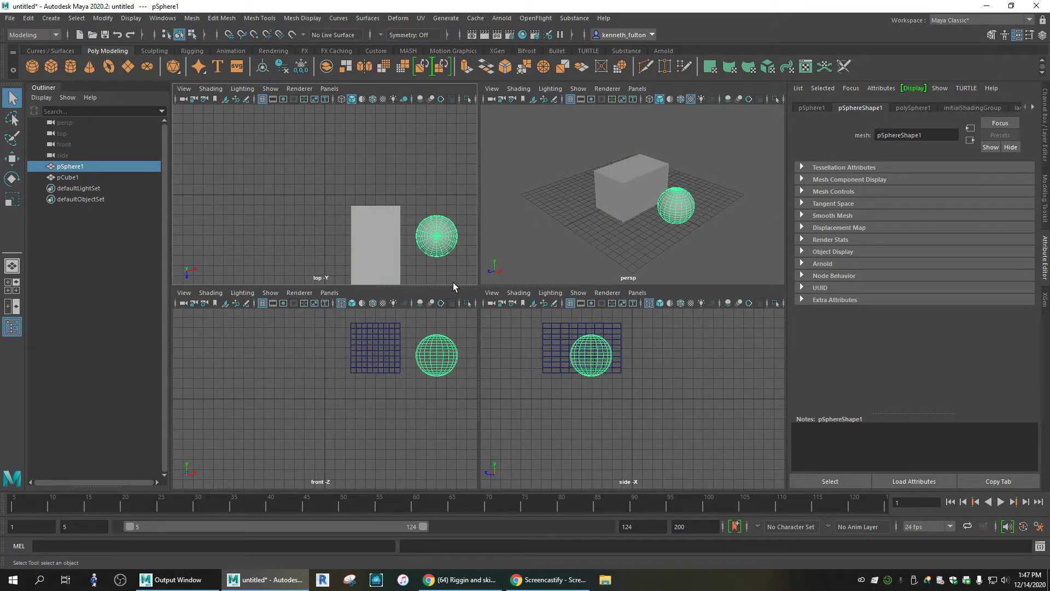
pyautogui.click(11, 160)
pyautogui.moveTo(440, 270); pyautogui.dragTo(431, 221)
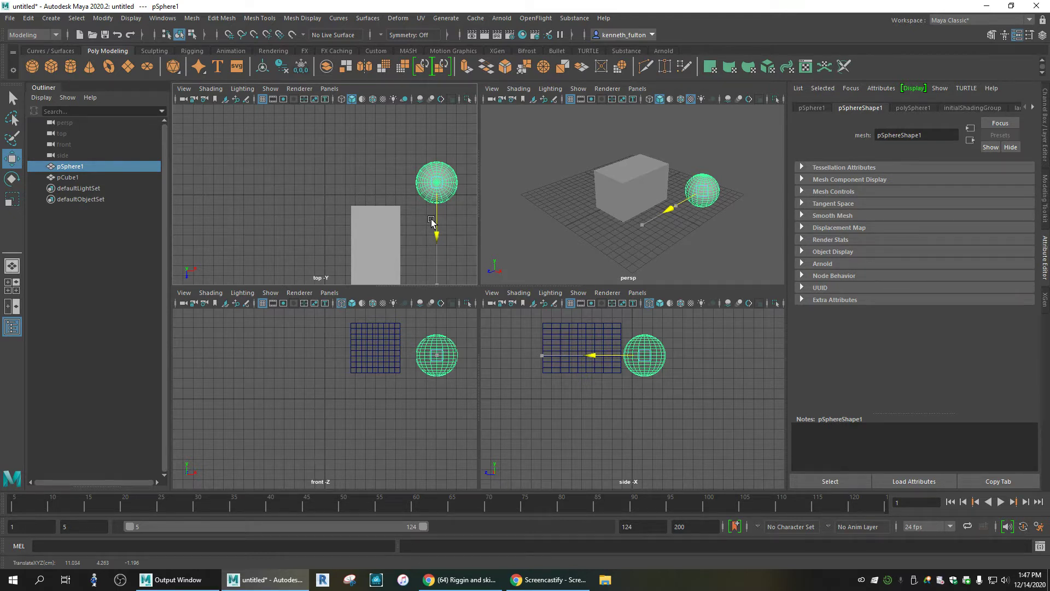
pyautogui.moveTo(431, 221); pyautogui.dragTo(431, 222)
pyautogui.moveTo(436, 316); pyautogui.dragTo(436, 396)
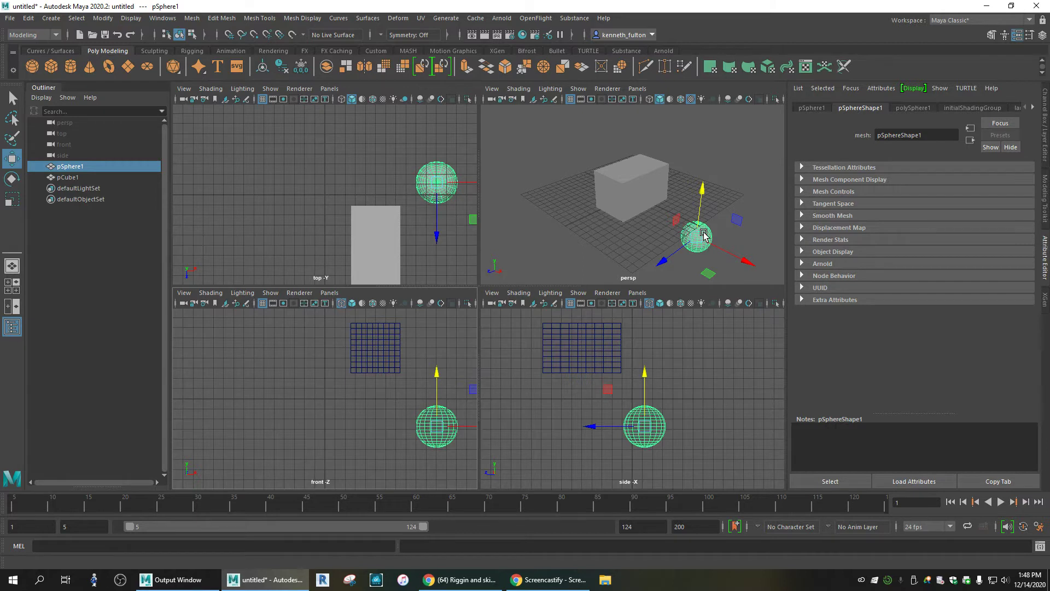
pyautogui.moveTo(437, 385); pyautogui.dragTo(427, 336)
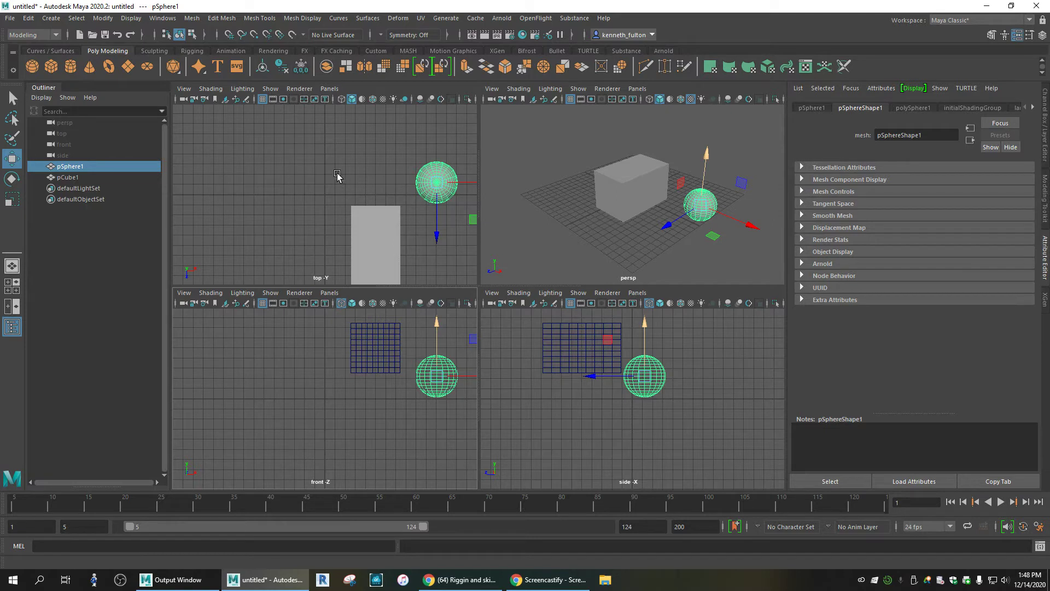
# Enlarge the top view and examine the cube and sphere from above at different zoom levels and pan positions.
pyautogui.press('space')
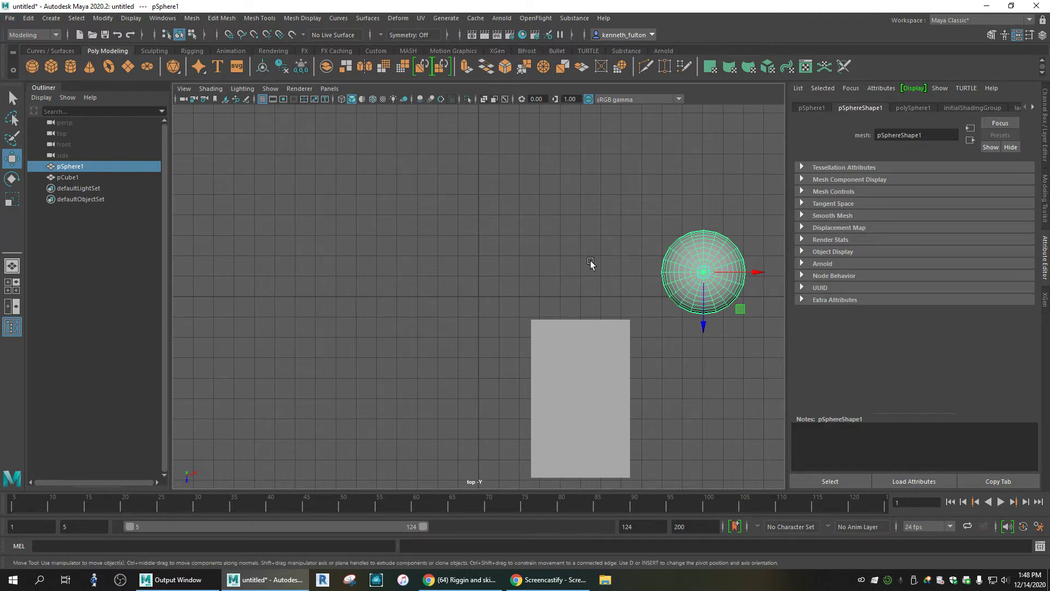
pyautogui.keyDown('alt'); pyautogui.moveTo(590, 261); pyautogui.dragTo(466, 224, button='middle'); pyautogui.keyUp('alt')
pyautogui.scroll(-10, 490, 265)
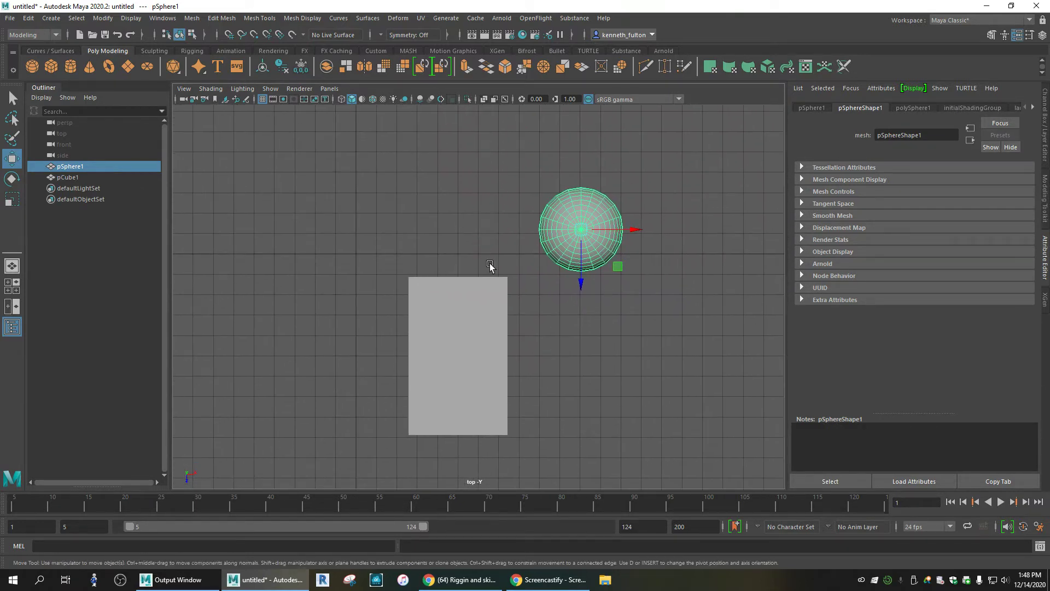
pyautogui.scroll(10, 491, 265)
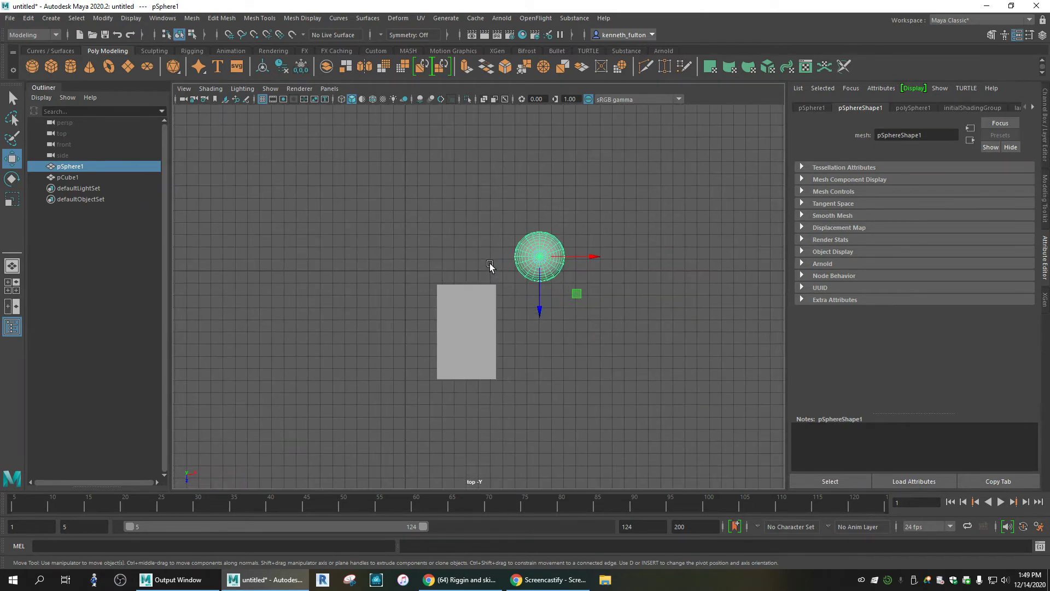
pyautogui.keyDown('alt'); pyautogui.moveTo(490, 265); pyautogui.dragTo(742, 284, button='right'); pyautogui.keyUp('alt')
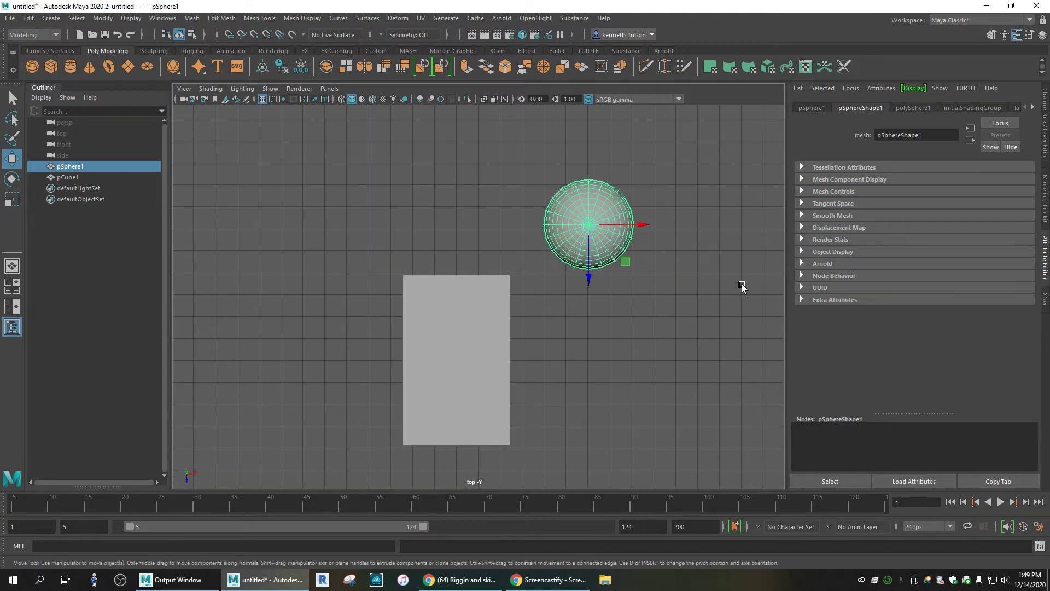
pyautogui.scroll(-3, 741, 286)
pyautogui.scroll(5, 740, 287)
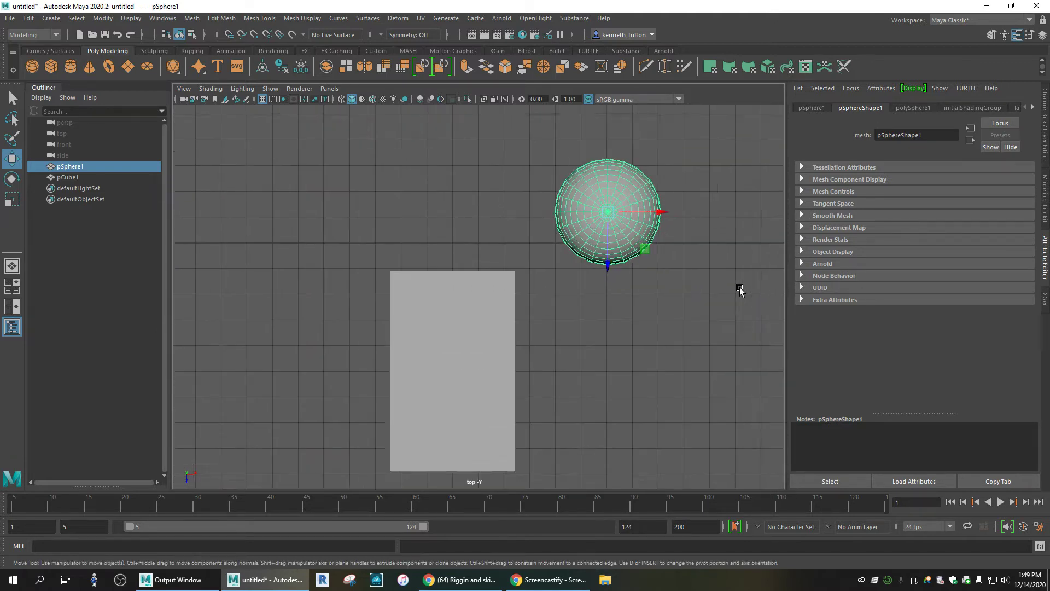
pyautogui.scroll(-4, 740, 287)
pyautogui.scroll(3, 740, 288)
pyautogui.scroll(3, 739, 288)
pyautogui.scroll(-6, 740, 287)
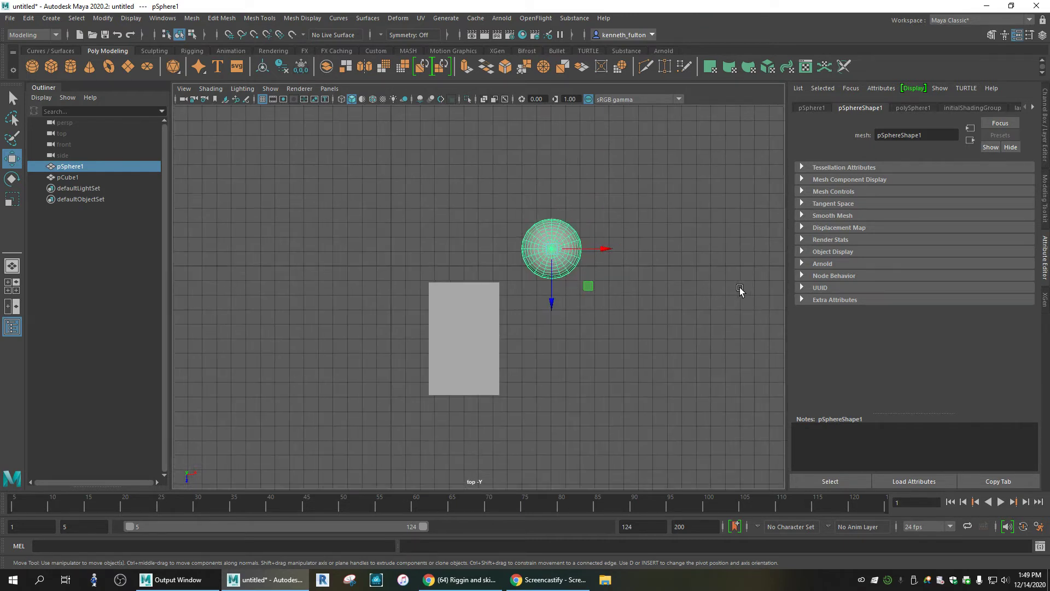
pyautogui.scroll(5, 740, 287)
pyautogui.scroll(-2, 740, 287)
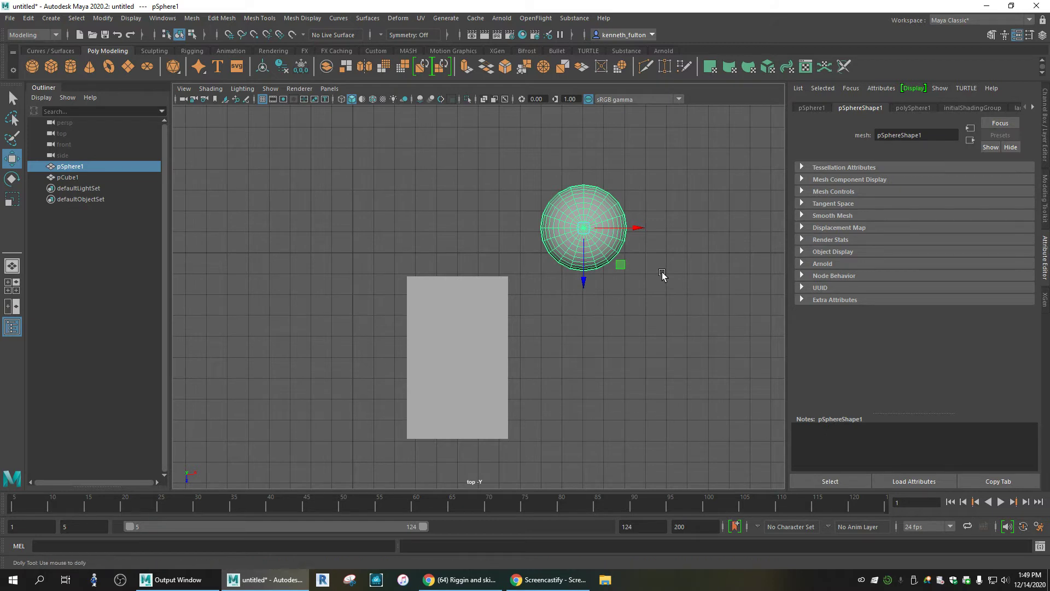
pyautogui.scroll(-3, 662, 272)
pyautogui.keyDown('alt'); pyautogui.moveTo(386, 304); pyautogui.dragTo(692, 277, button='right'); pyautogui.keyUp('alt')
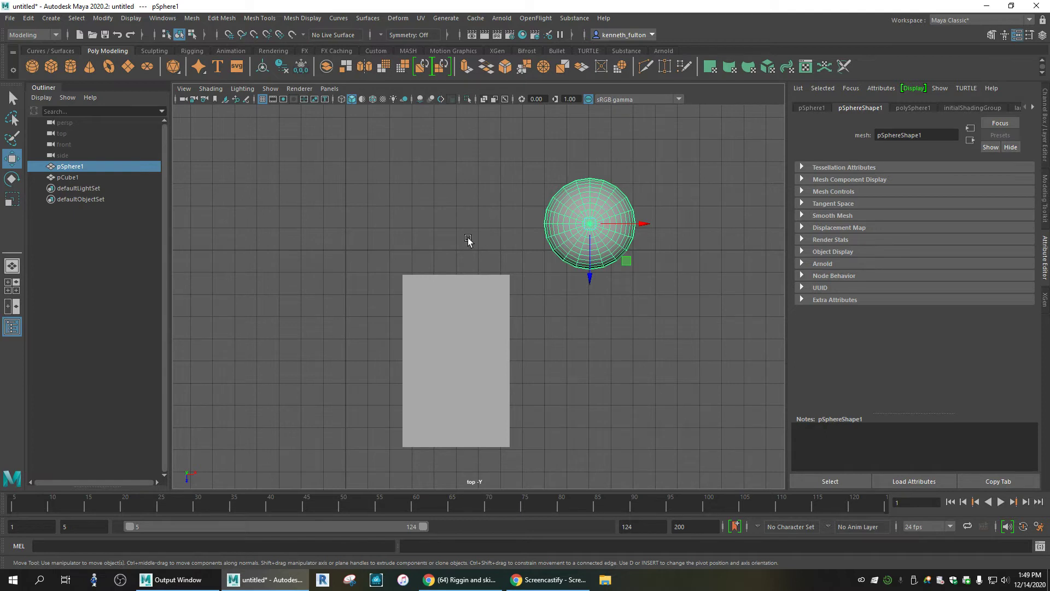
pyautogui.keyDown('alt'); pyautogui.moveTo(460, 239); pyautogui.dragTo(312, 211, button='middle'); pyautogui.keyUp('alt')
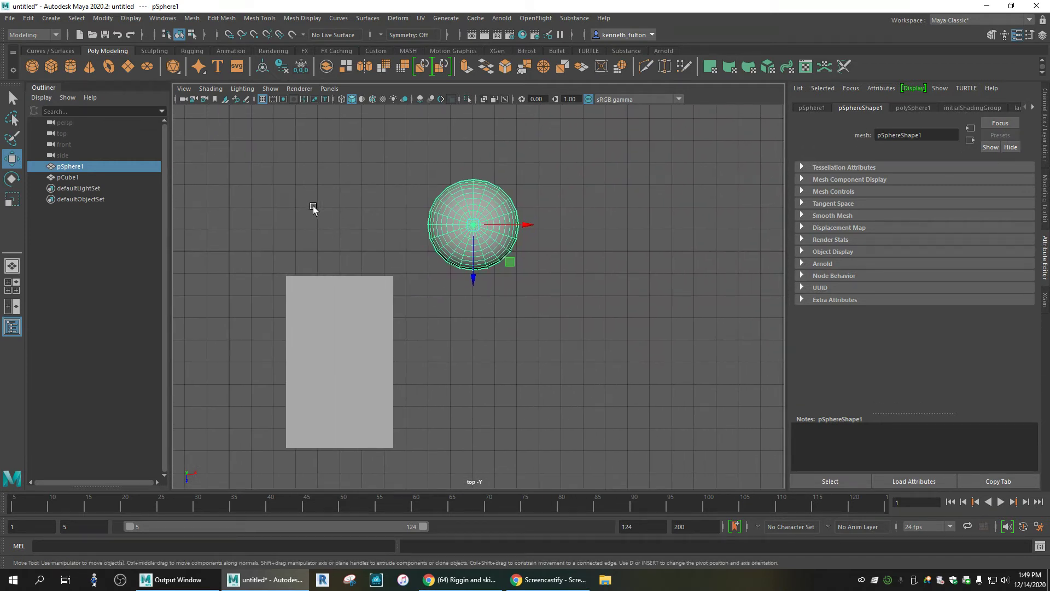
pyautogui.keyDown('alt'); pyautogui.moveTo(279, 211); pyautogui.dragTo(322, 220, button='right'); pyautogui.keyUp('alt')
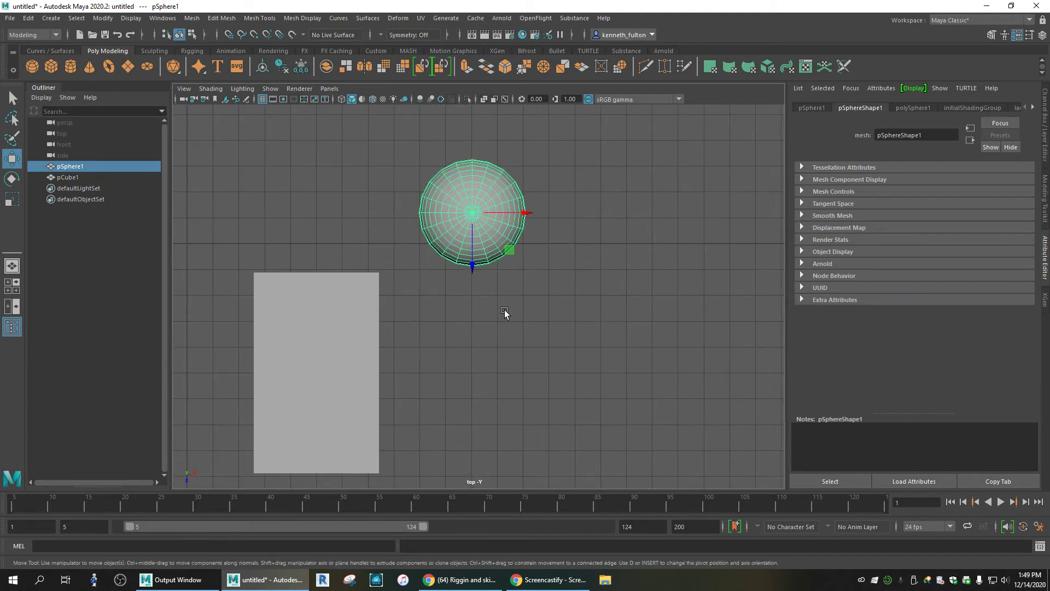
pyautogui.scroll(-3, 504, 310)
pyautogui.scroll(1, 504, 311)
pyautogui.scroll(-2, 504, 311)
pyautogui.scroll(3, 504, 309)
pyautogui.scroll(-2, 504, 310)
pyautogui.scroll(1, 504, 310)
pyautogui.scroll(-1, 505, 310)
pyautogui.scroll(2, 505, 311)
pyautogui.scroll(-2, 504, 311)
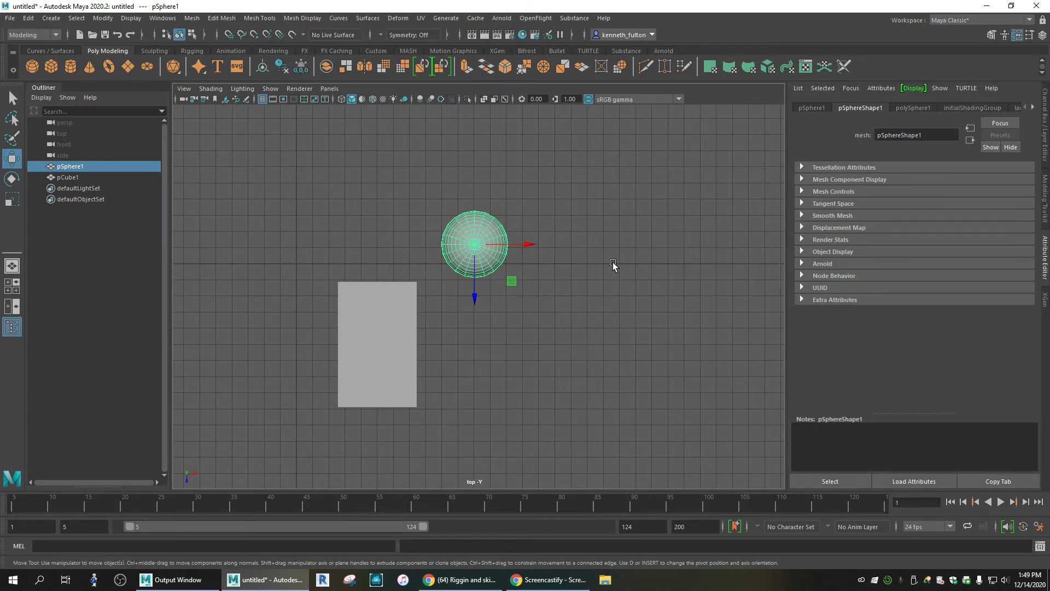
# Enlarge the perspective view and examine the cube and sphere by zooming, orbiting and panning around them.
pyautogui.press('space')
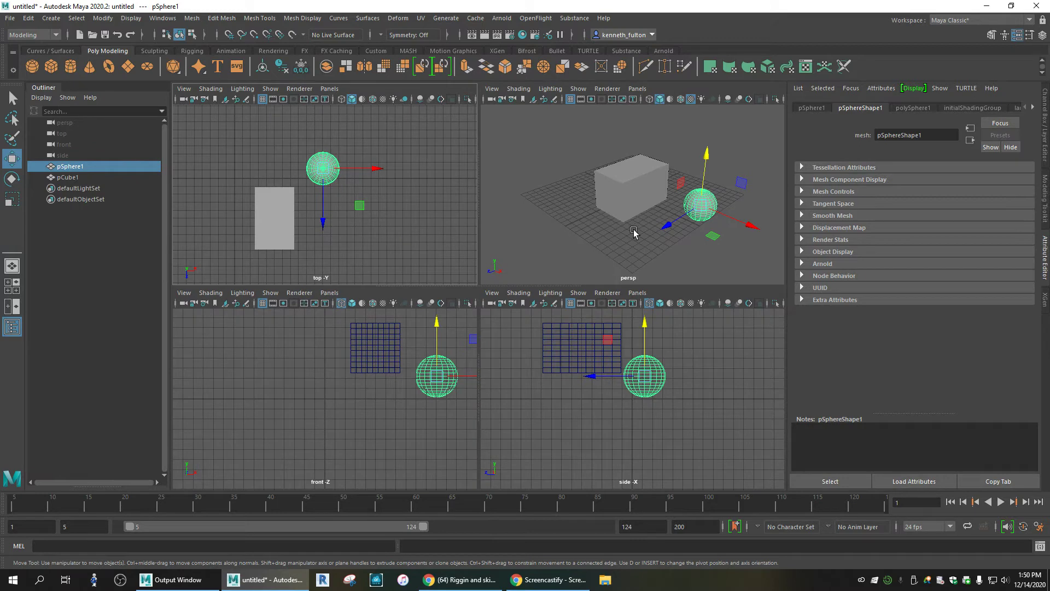
pyautogui.press('space')
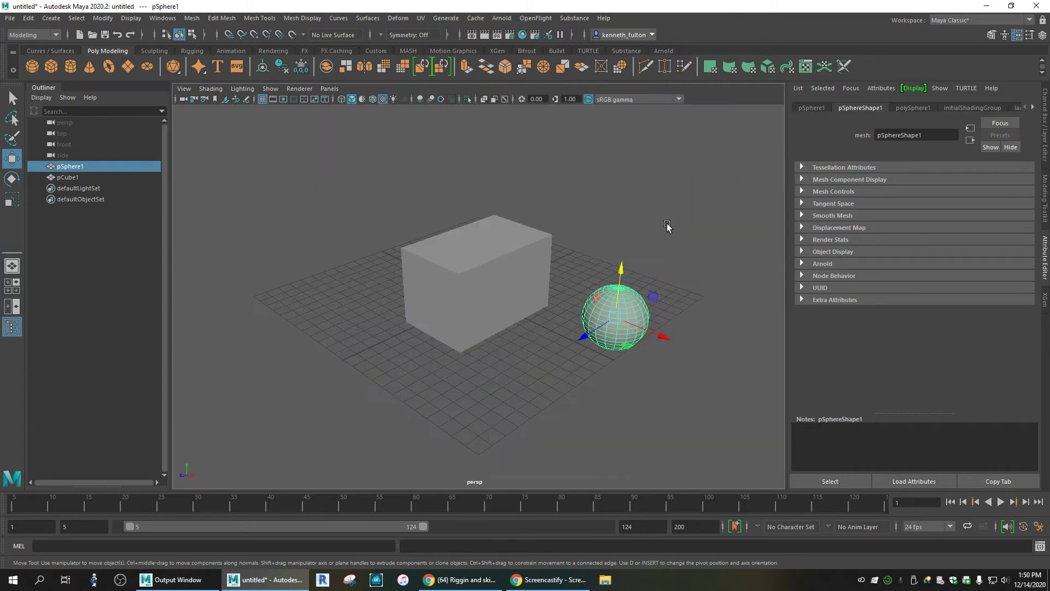
pyautogui.scroll(-3, 553, 308)
pyautogui.scroll(5, 554, 308)
pyautogui.scroll(-6, 554, 308)
pyautogui.scroll(3, 553, 308)
pyautogui.scroll(4, 554, 307)
pyautogui.scroll(-5, 554, 308)
pyautogui.scroll(3, 553, 308)
pyautogui.moveTo(553, 308)
pyautogui.keyDown('alt'); pyautogui.mouseDown()
pyautogui.moveTo(371, 300)
pyautogui.moveTo(547, 288)
pyautogui.mouseUp(); pyautogui.keyUp('alt')
pyautogui.keyDown('alt'); pyautogui.moveTo(547, 289); pyautogui.dragTo(501, 268, button='middle'); pyautogui.keyUp('alt')
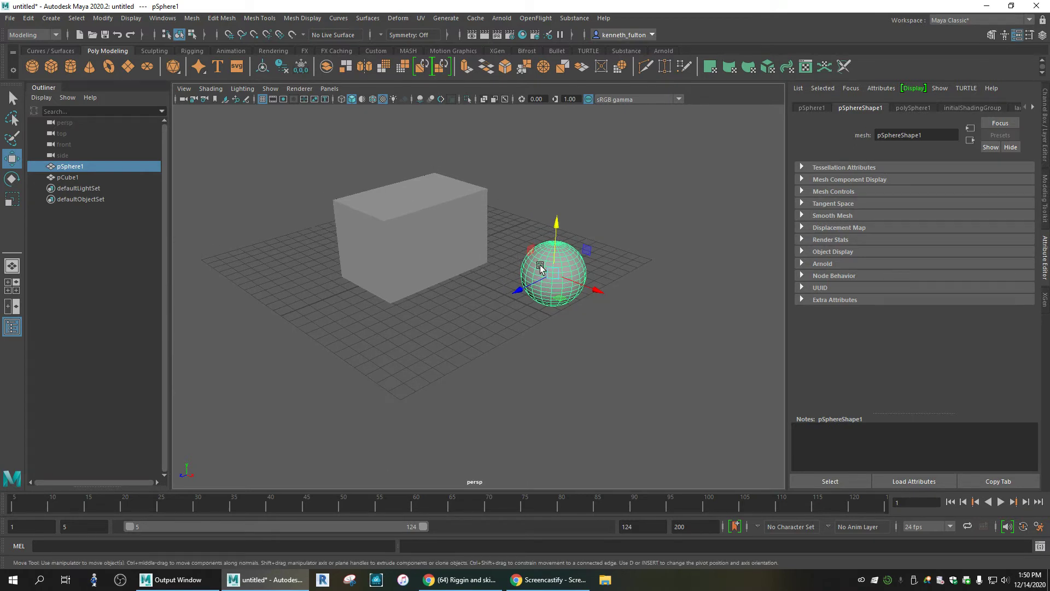
pyautogui.keyDown('alt'); pyautogui.moveTo(591, 265); pyautogui.dragTo(526, 283, button='right'); pyautogui.keyUp('alt')
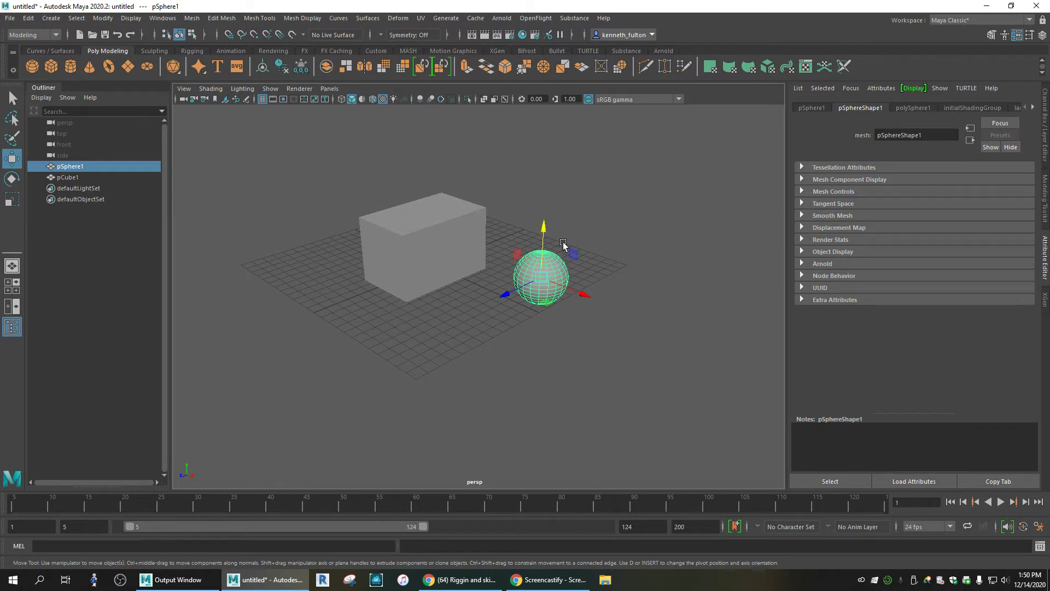
pyautogui.moveTo(564, 245)
pyautogui.keyDown('alt'); pyautogui.mouseDown()
pyautogui.moveTo(499, 286)
pyautogui.moveTo(477, 236)
pyautogui.moveTo(587, 241)
pyautogui.moveTo(649, 211)
pyautogui.moveTo(716, 226)
pyautogui.moveTo(713, 287)
pyautogui.moveTo(569, 286)
pyautogui.moveTo(528, 231)
pyautogui.moveTo(580, 257)
pyautogui.moveTo(591, 249)
pyautogui.moveTo(556, 242)
pyautogui.moveTo(601, 239)
pyautogui.moveTo(576, 246)
pyautogui.mouseUp(); pyautogui.keyUp('alt')
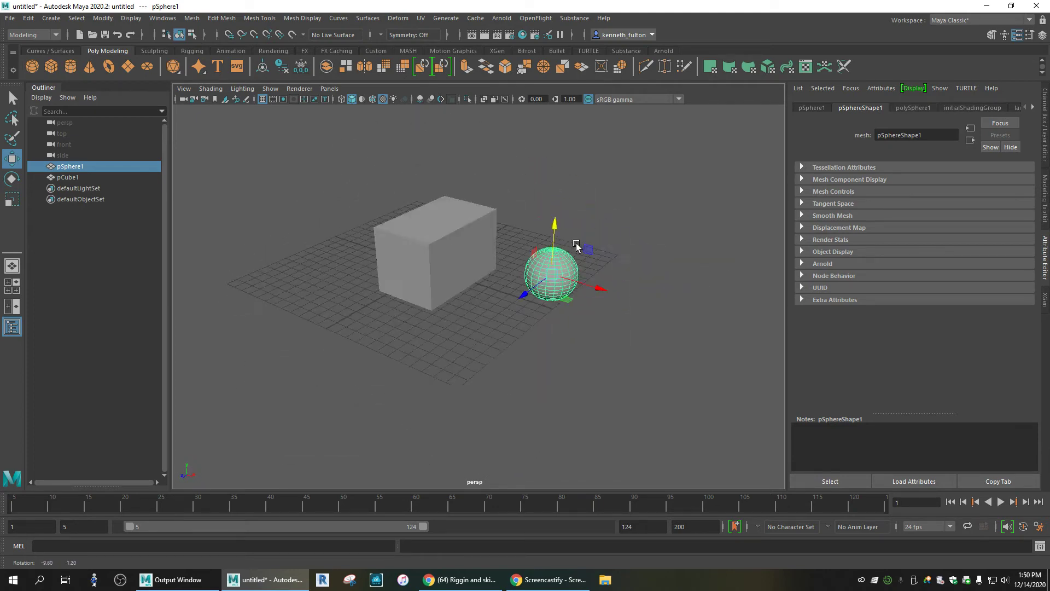
# Enlarge the side view, inspect the cube and sphere with panning and zooming, and return to the four-view layout.
pyautogui.press('space')
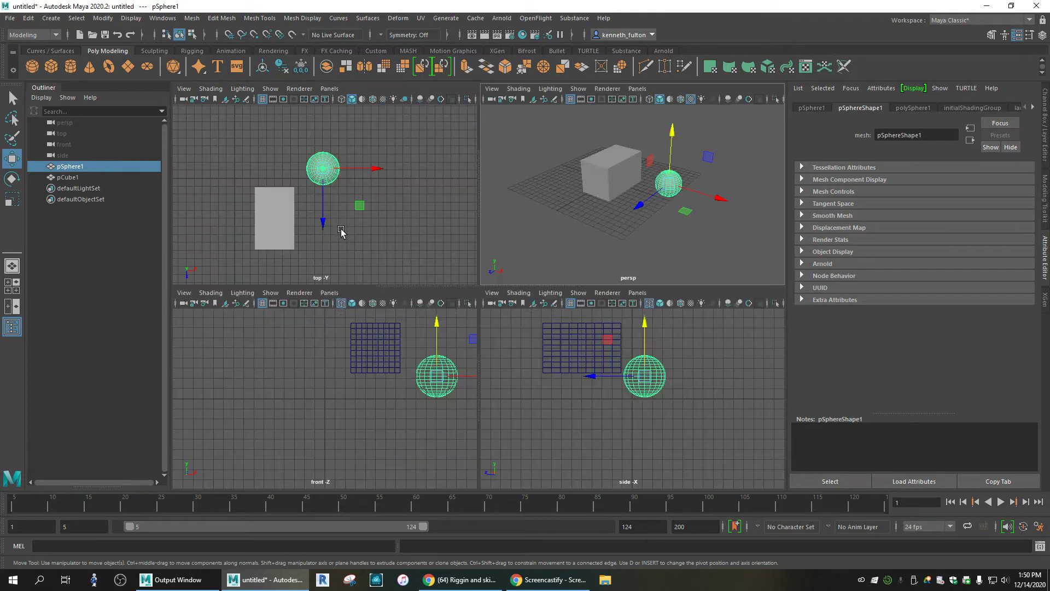
pyautogui.press('space')
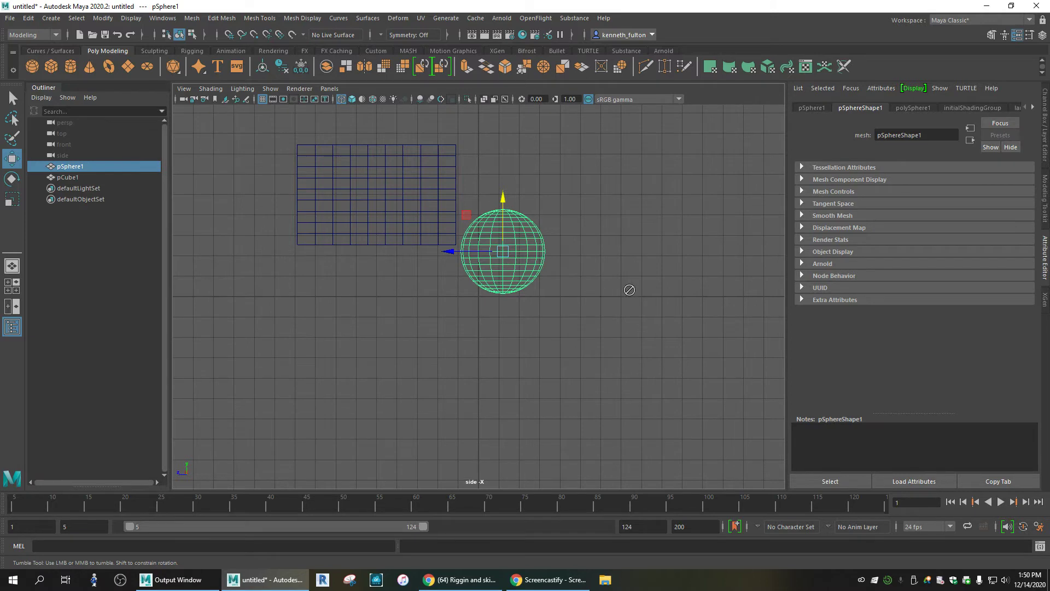
pyautogui.keyDown('alt'); pyautogui.moveTo(631, 293); pyautogui.dragTo(611, 324, button='middle'); pyautogui.keyUp('alt')
pyautogui.keyDown('alt'); pyautogui.moveTo(611, 324); pyautogui.dragTo(576, 317, button='right'); pyautogui.keyUp('alt')
pyautogui.keyDown('alt'); pyautogui.moveTo(575, 316); pyautogui.dragTo(708, 312, button='middle'); pyautogui.keyUp('alt')
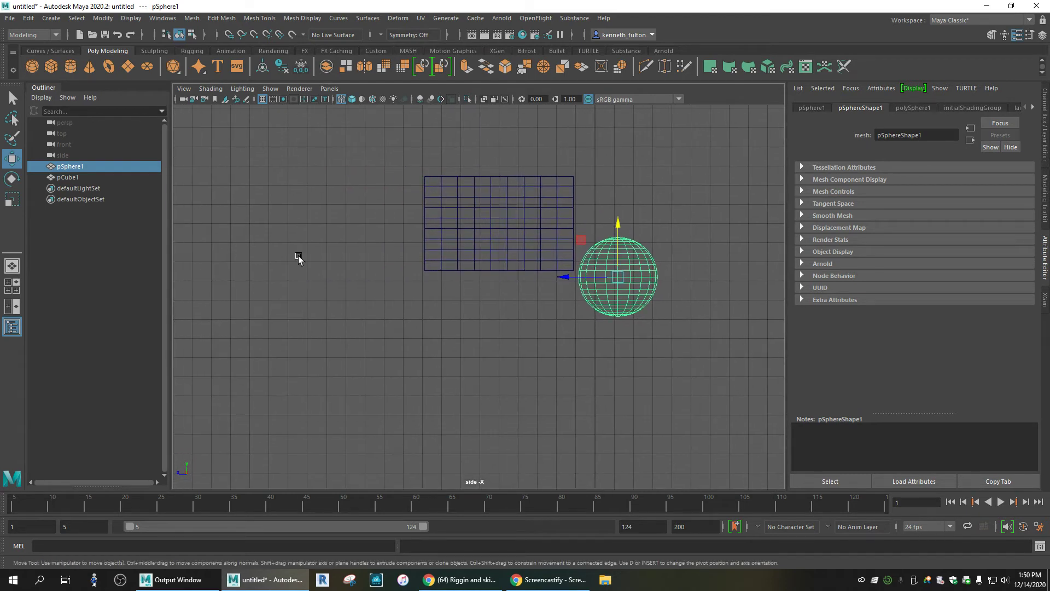
pyautogui.press('space')
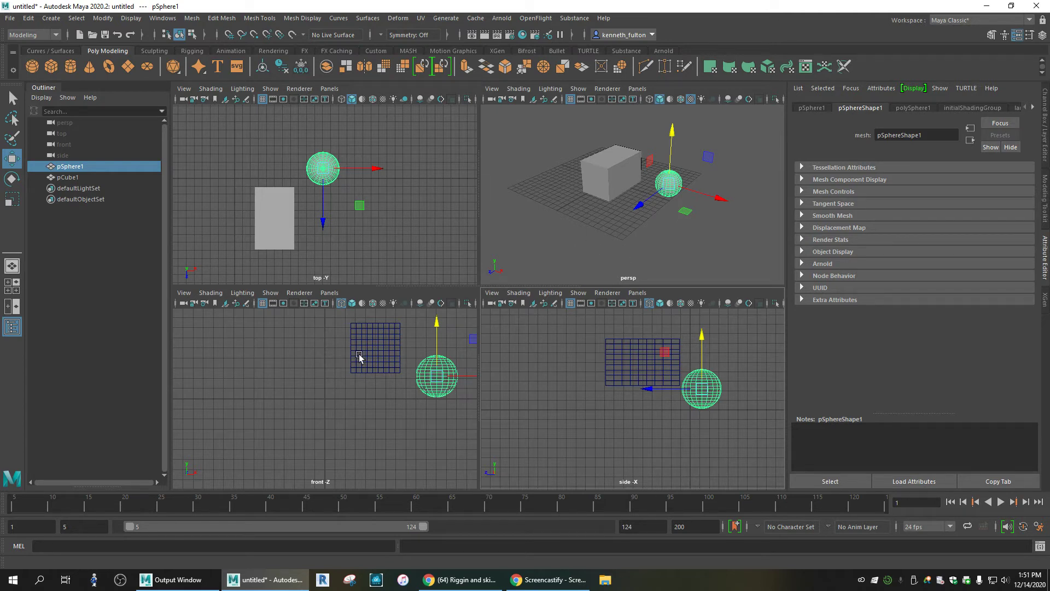
# Alternate between the single perspective and four-view layouts, and deselect the sphere.
pyautogui.click(11, 267)
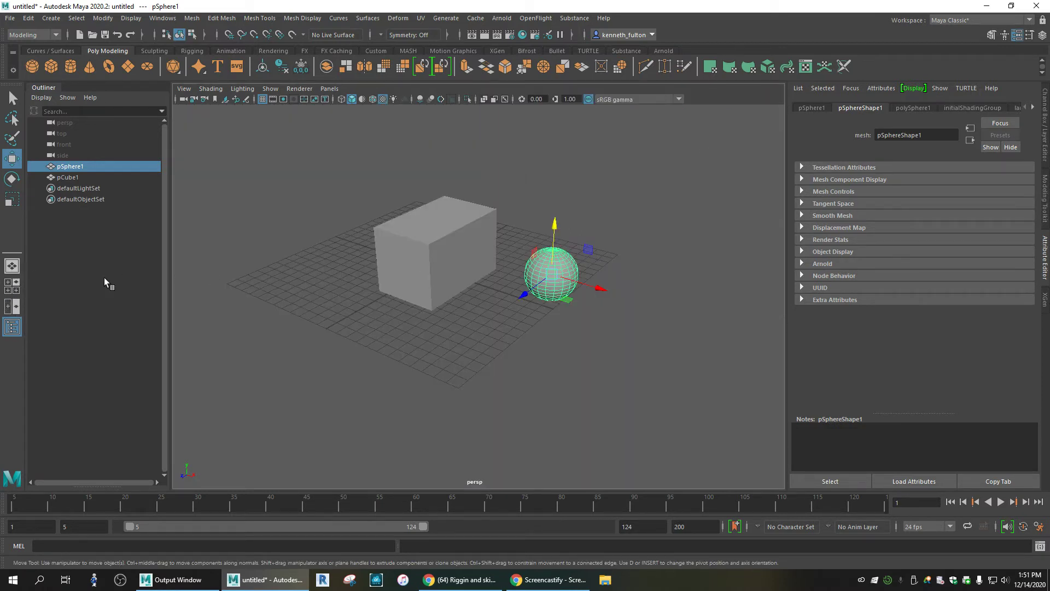
pyautogui.click(13, 291)
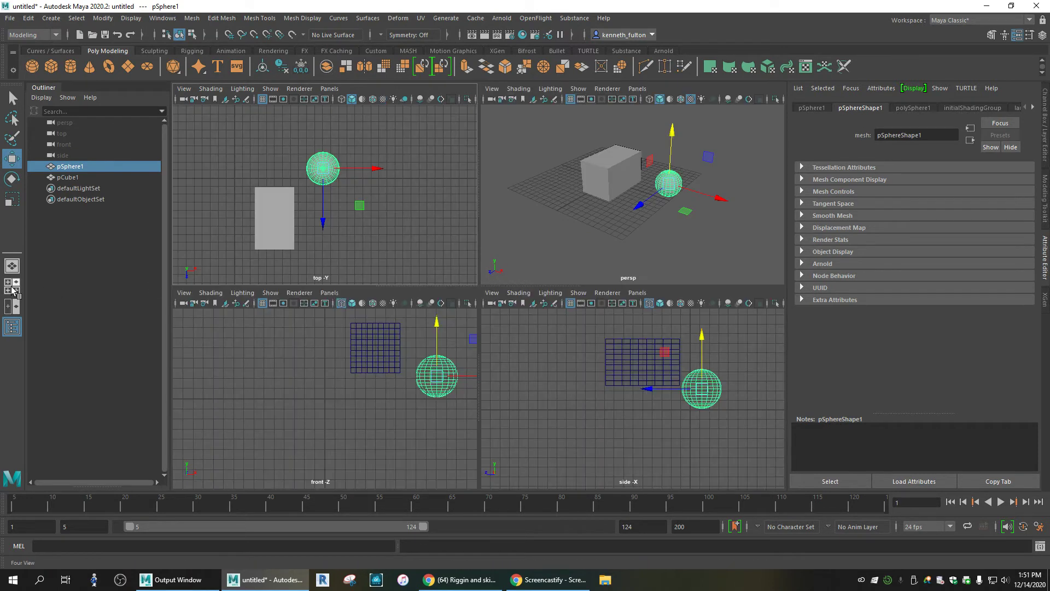
pyautogui.click(379, 257)
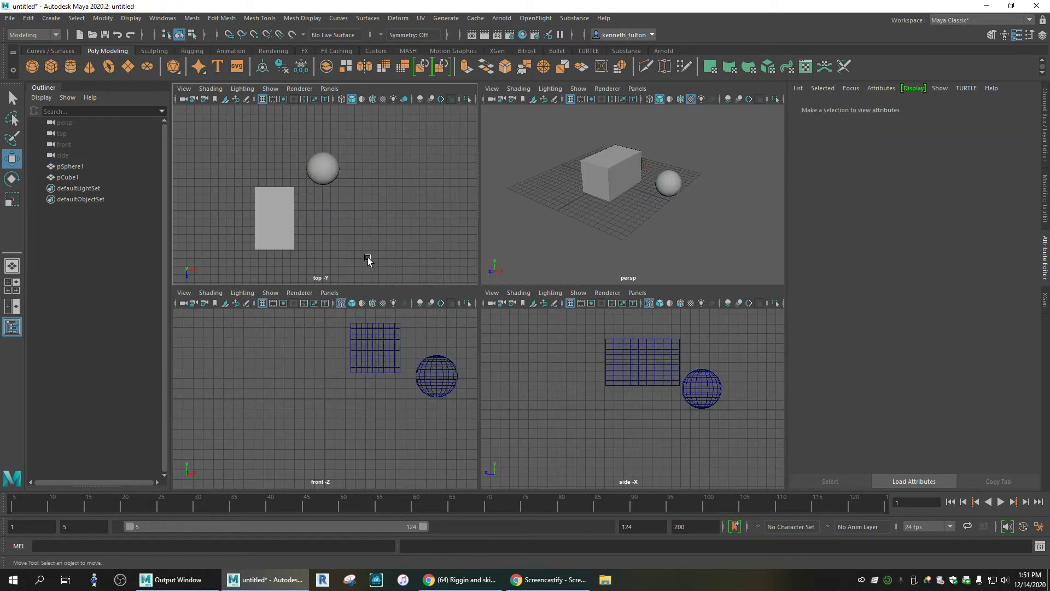
pyautogui.click(12, 266)
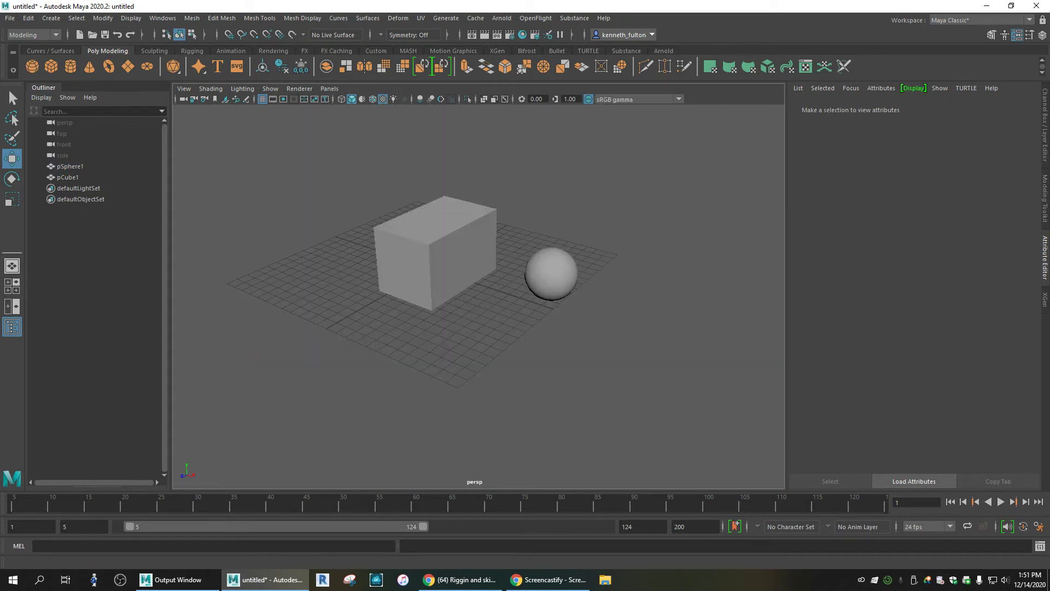
pyautogui.click(17, 278)
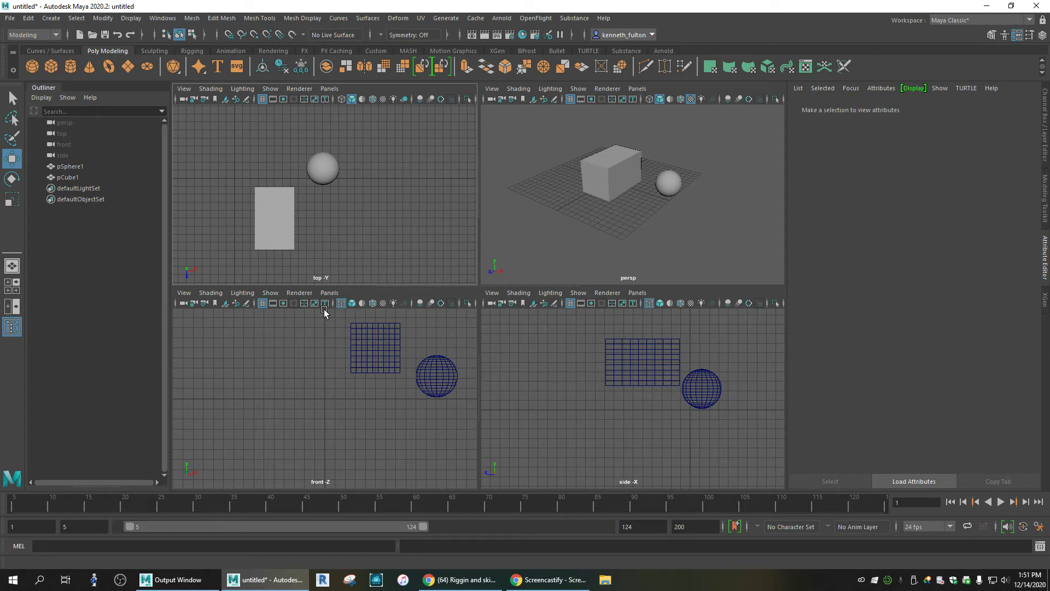
# Show the front and perspective views side by side, and move the sphere along X to about 9.6.
pyautogui.click(12, 307)
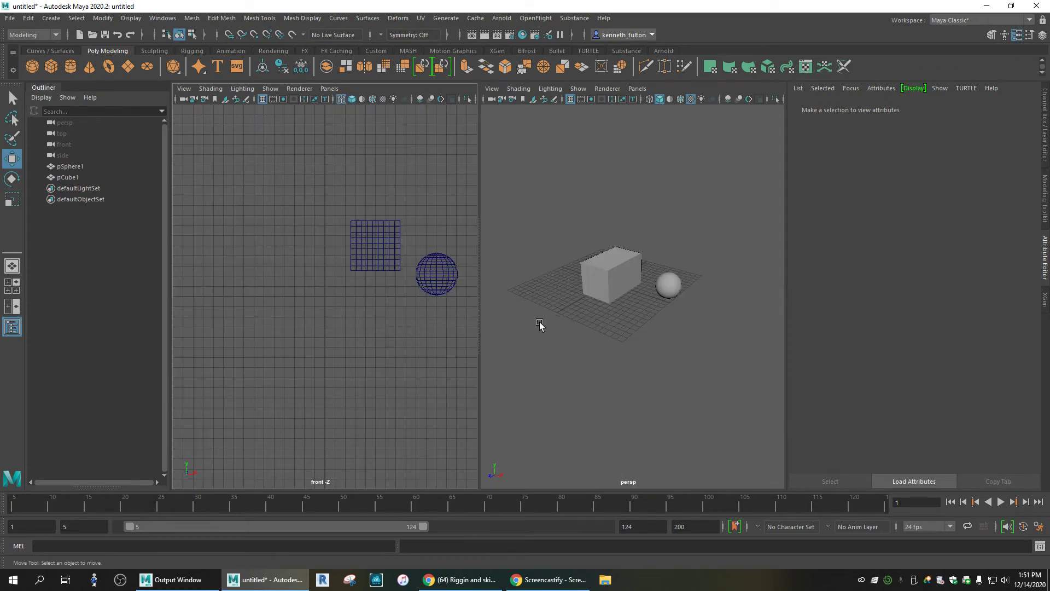
pyautogui.click(669, 283)
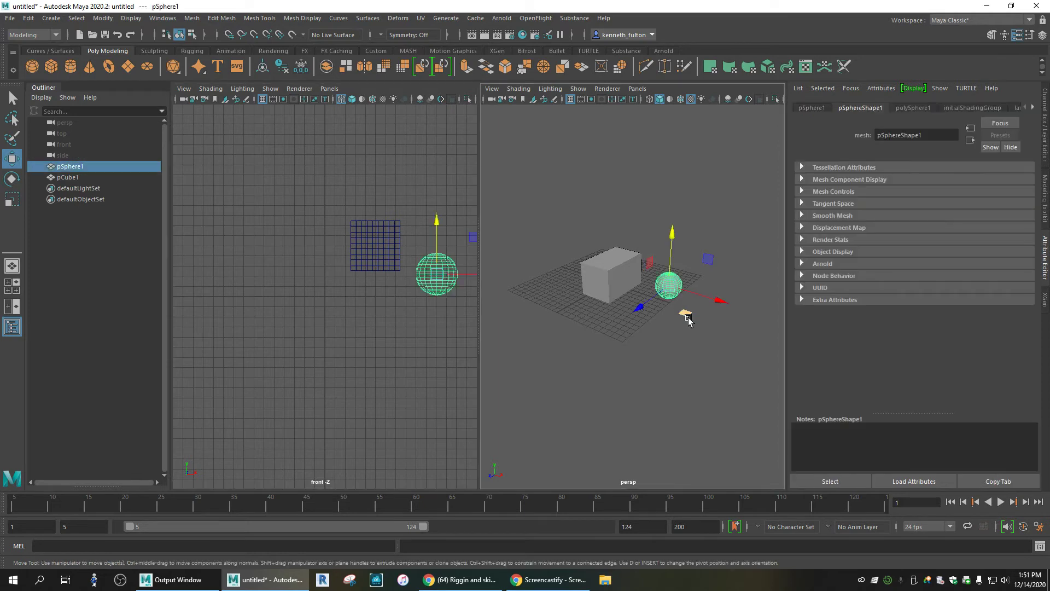
pyautogui.moveTo(721, 300)
pyautogui.mouseDown()
pyautogui.moveTo(707, 310)
pyautogui.moveTo(710, 301)
pyautogui.mouseUp()
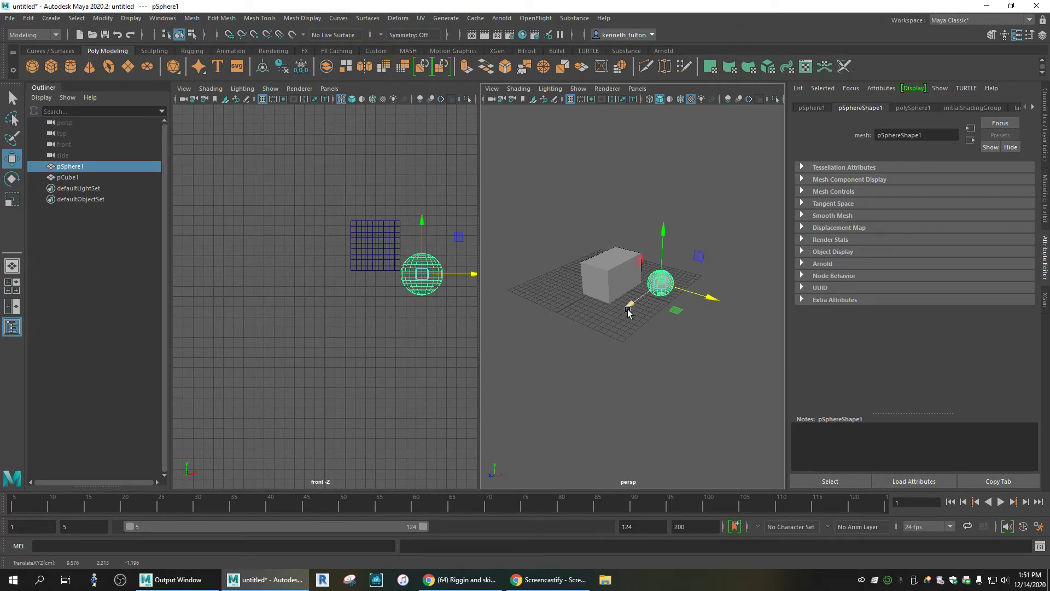
# Move the sphere up and across in the front view, and along Z in perspective, so it rests on the cube.
pyautogui.moveTo(420, 233); pyautogui.dragTo(430, 160)
pyautogui.moveTo(474, 201); pyautogui.dragTo(427, 200)
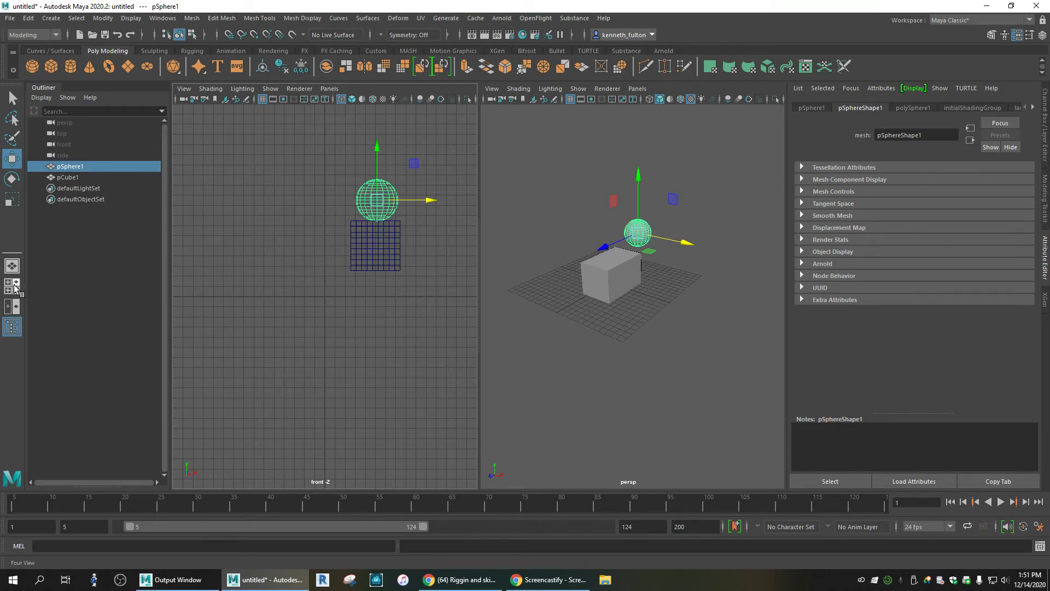
pyautogui.moveTo(610, 246); pyautogui.dragTo(573, 273)
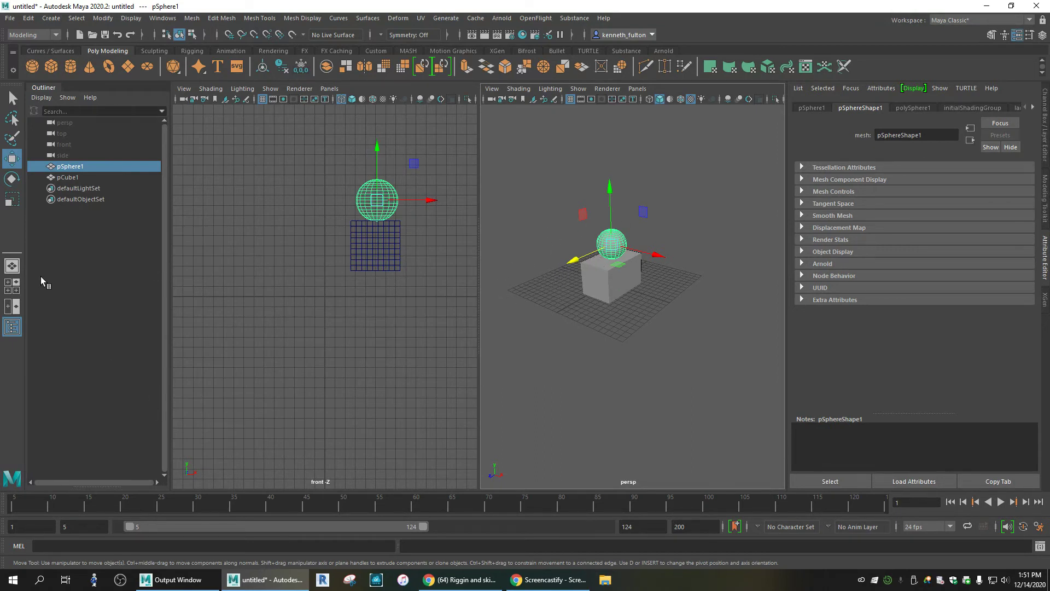
# Restore the four-view layout and frame the sphere and cube closer in the front view.
pyautogui.click(12, 285)
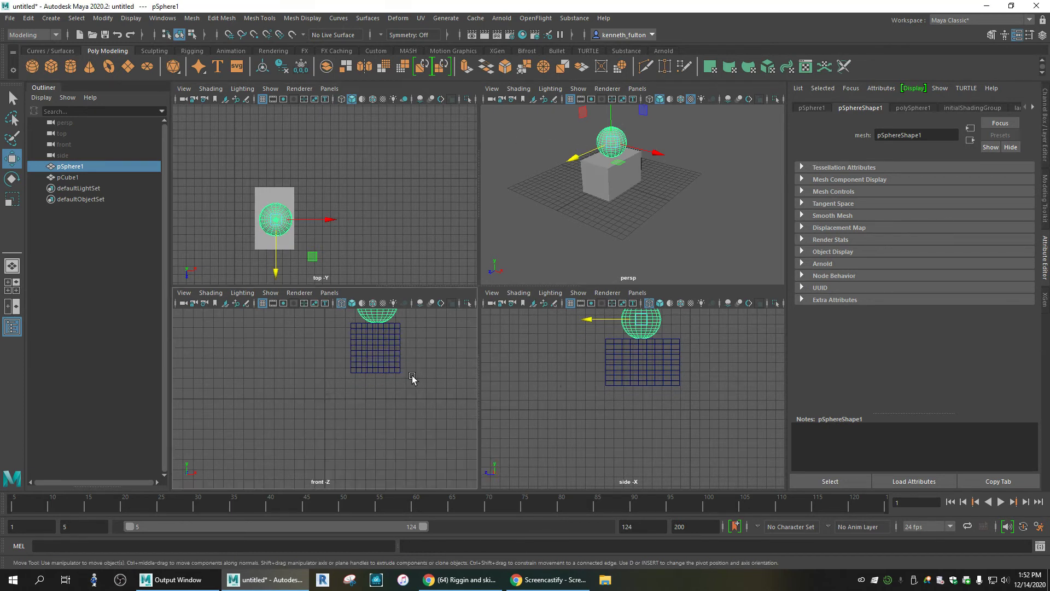
pyautogui.press('space')
pyautogui.press('space')
pyautogui.keyDown('alt'); pyautogui.moveTo(435, 362); pyautogui.dragTo(359, 412, button='middle'); pyautogui.keyUp('alt')
pyautogui.keyDown('alt'); pyautogui.moveTo(359, 411); pyautogui.dragTo(394, 392, button='right'); pyautogui.keyUp('alt')
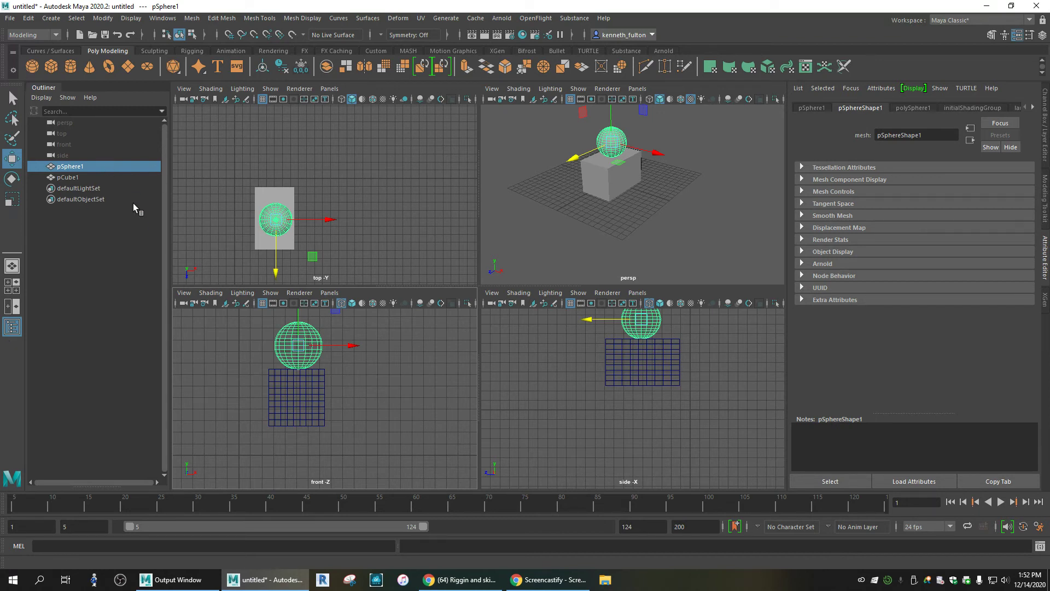
# Hide the Outliner and Attribute Editor, and view the cube and sphere from a low angle in the enlarged perspective view.
pyautogui.click(12, 327)
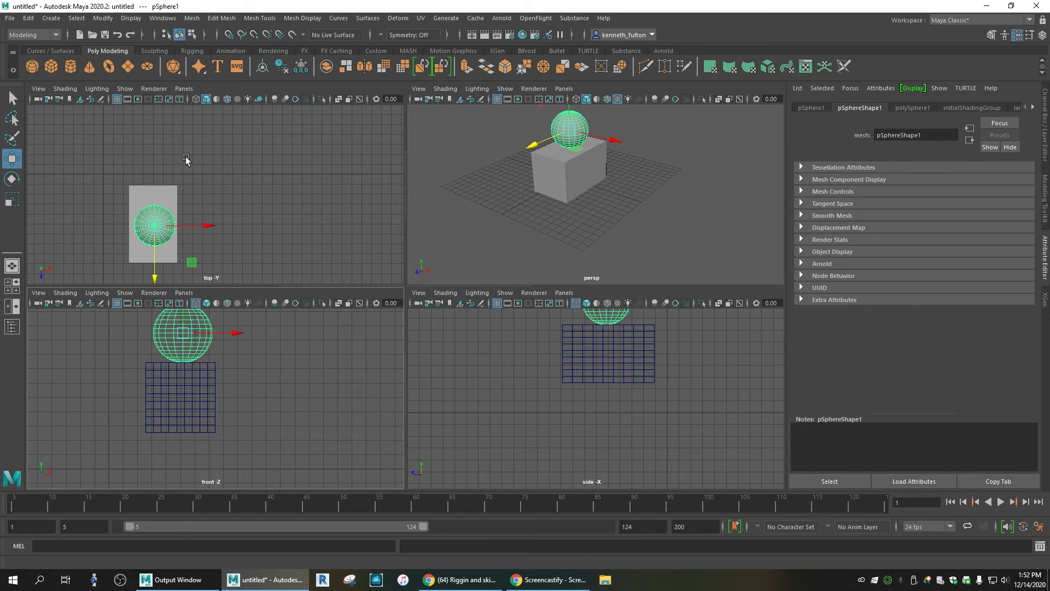
pyautogui.click(1045, 262)
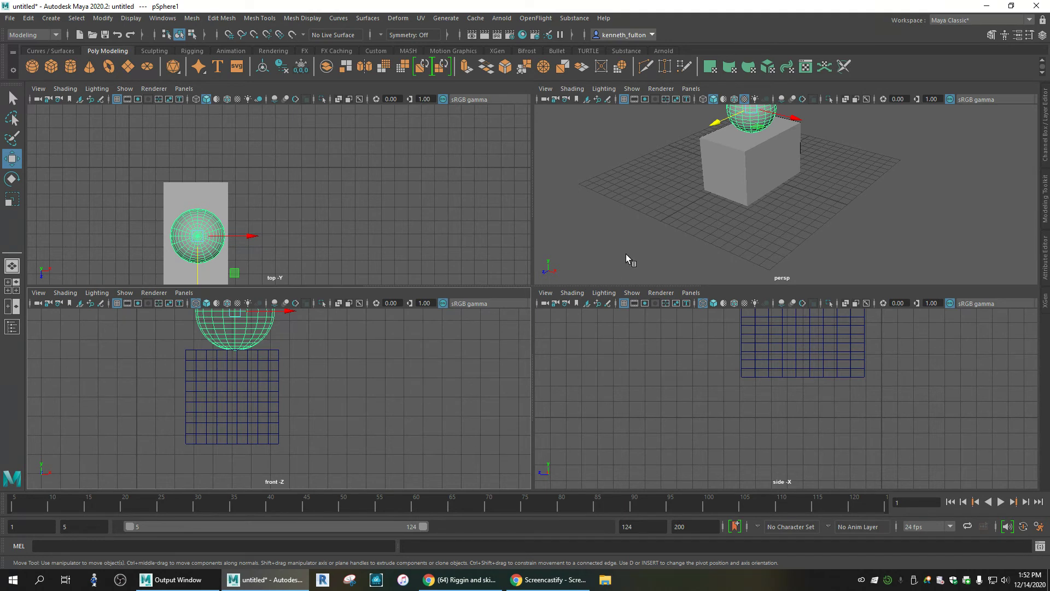
pyautogui.press('space')
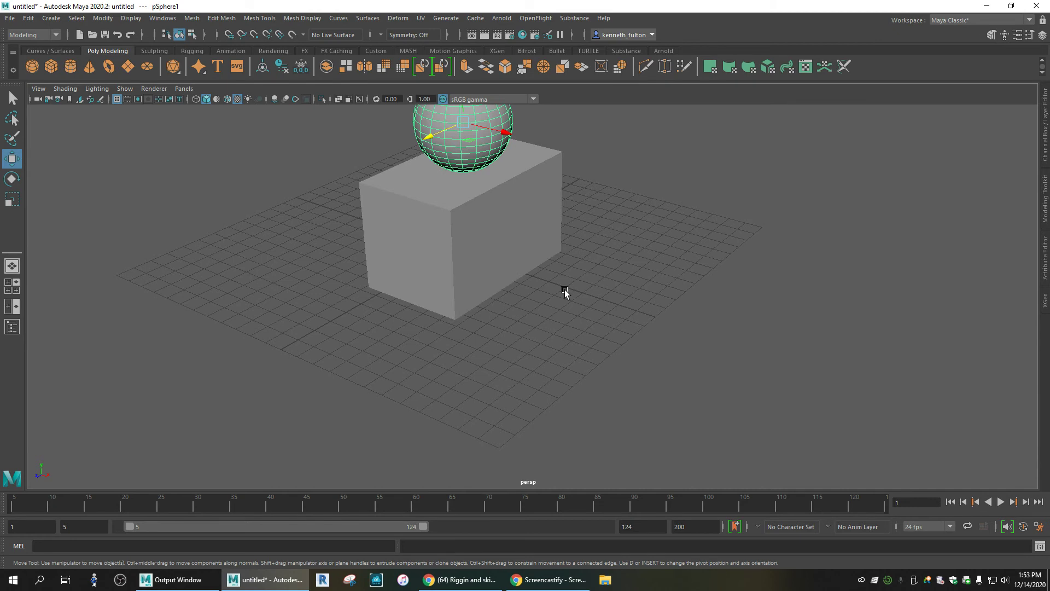
pyautogui.scroll(-5, 563, 290)
pyautogui.keyDown('alt'); pyautogui.moveTo(565, 294); pyautogui.dragTo(629, 305); pyautogui.keyUp('alt')
pyautogui.scroll(2, 580, 270)
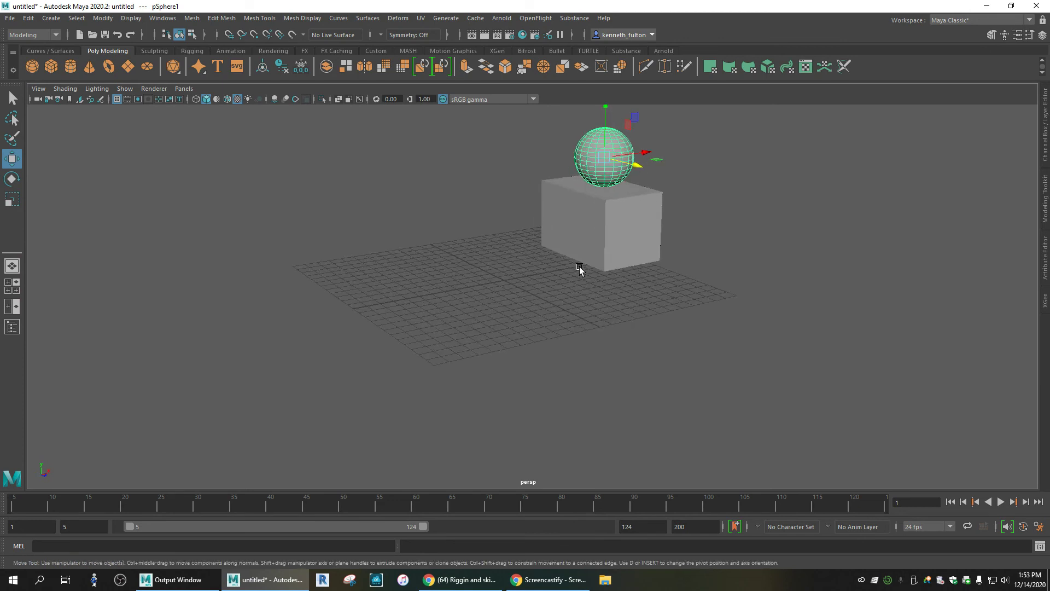
pyautogui.keyDown('alt'); pyautogui.moveTo(660, 251); pyautogui.dragTo(649, 337, button='middle'); pyautogui.keyUp('alt')
pyautogui.keyDown('alt'); pyautogui.moveTo(545, 373); pyautogui.dragTo(541, 363); pyautogui.keyUp('alt')
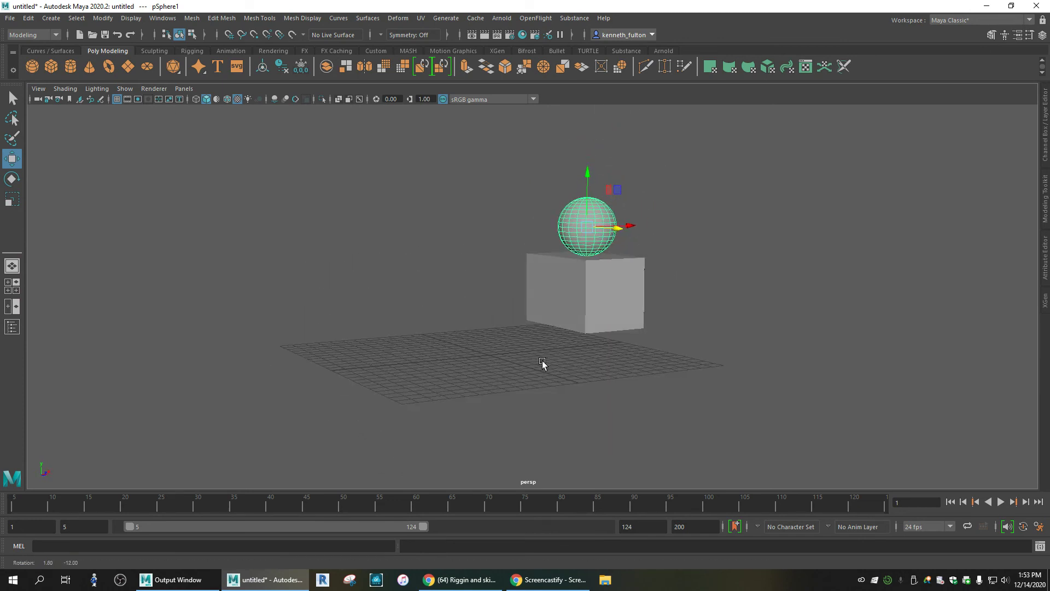
# Create a polygon cone, place it well beyond the grid's left side, and scale it up uniformly until it dwarfs the cube.
pyautogui.click(100, 65)
pyautogui.moveTo(520, 353); pyautogui.dragTo(54, 206)
pyautogui.click(153, 347)
pyautogui.click(53, 393)
pyautogui.press('r')
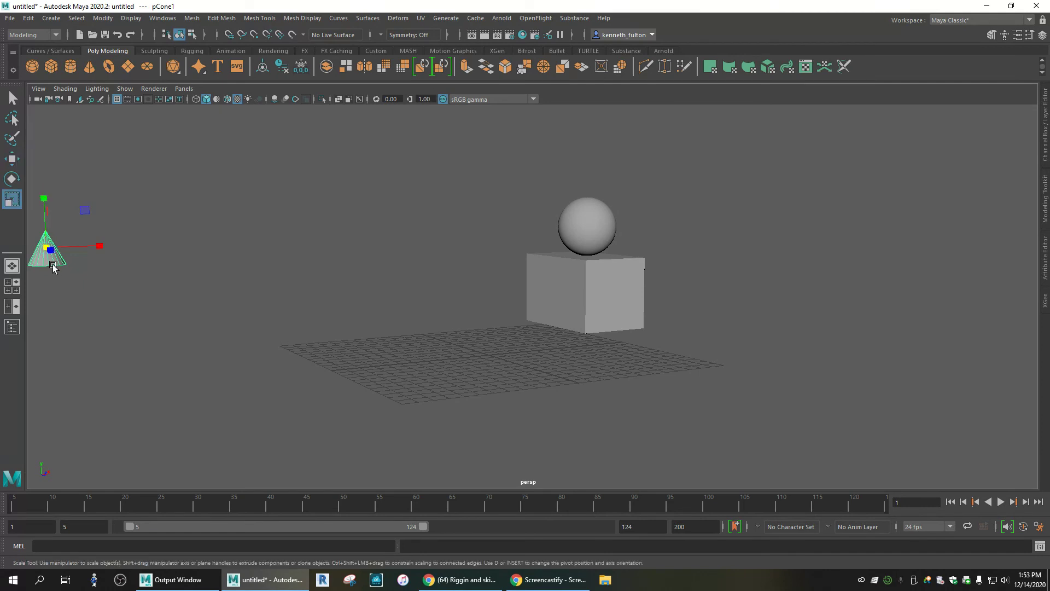
pyautogui.moveTo(43, 253); pyautogui.dragTo(33, 229)
# Create a polygon torus at the grid's centre and scale it uniformly to about 4.58.
pyautogui.click(109, 68)
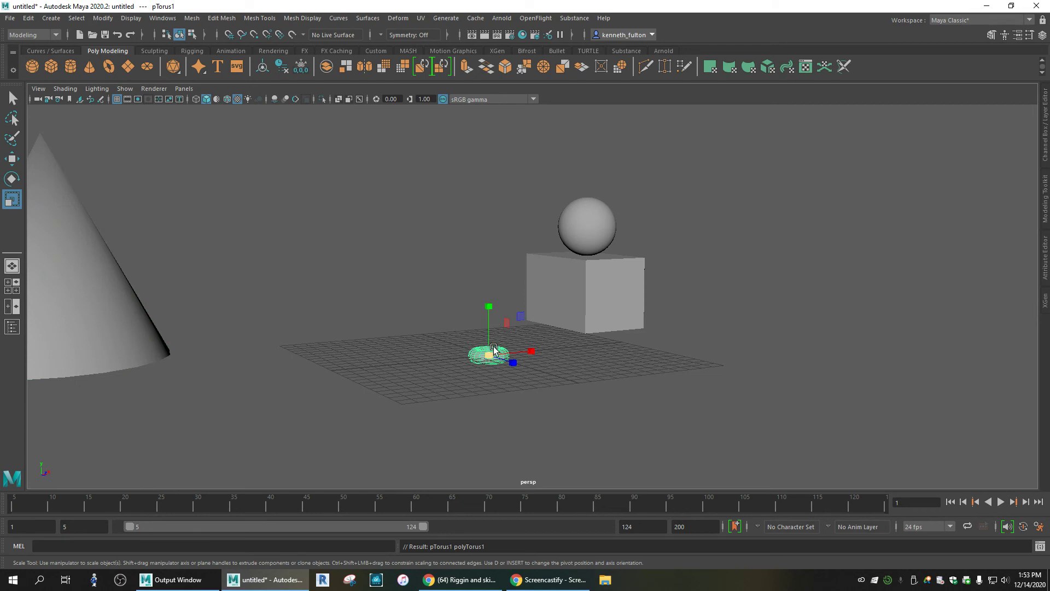
pyautogui.moveTo(489, 356); pyautogui.dragTo(592, 359)
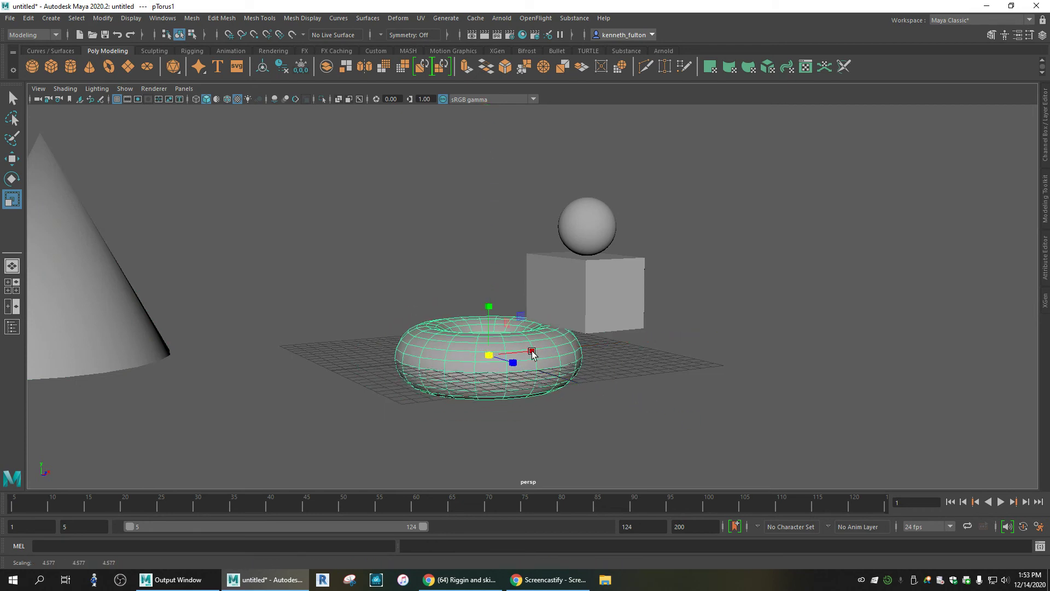
# Move the torus about -6.2 along X and raise it above the grid, and rotate it about 88° around X to stand upright.
pyautogui.press('w')
pyautogui.moveTo(525, 357); pyautogui.dragTo(462, 359)
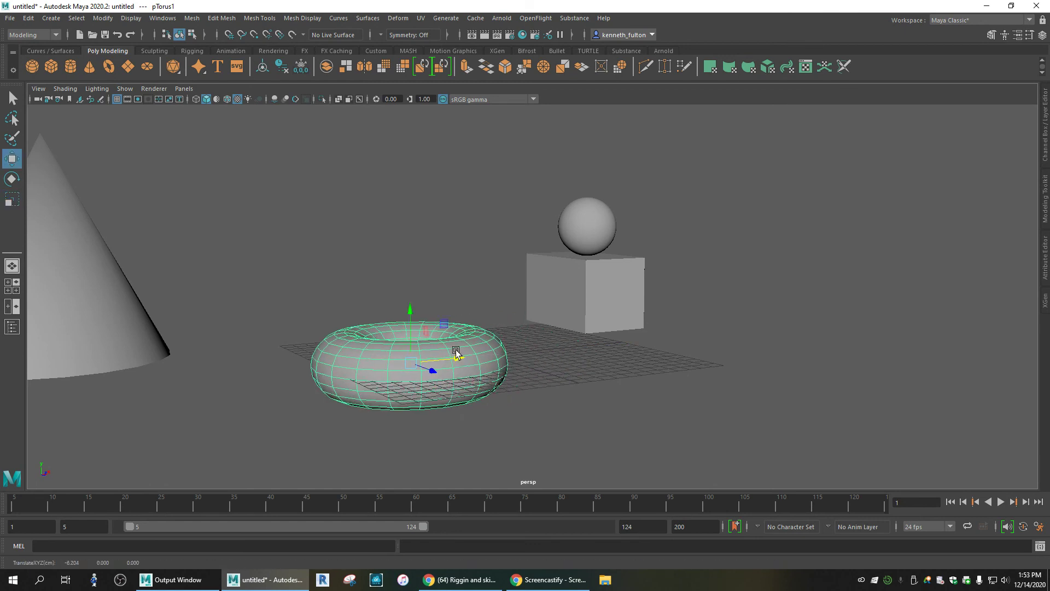
pyautogui.moveTo(405, 317); pyautogui.dragTo(432, 302)
pyautogui.press('e')
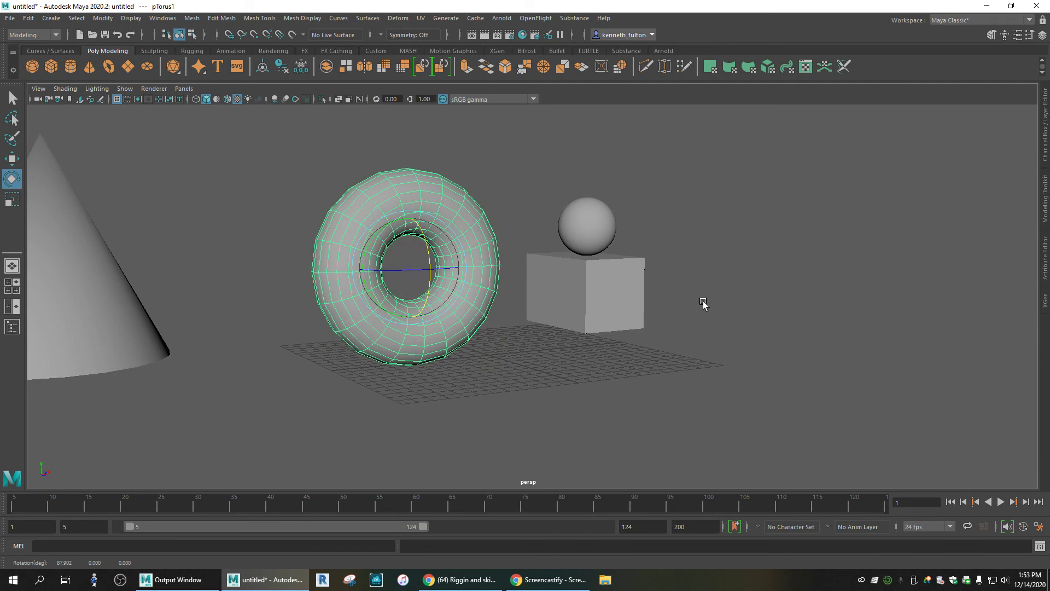
pyautogui.moveTo(736, 286)
pyautogui.keyDown('alt'); pyautogui.mouseDown()
pyautogui.moveTo(635, 304)
pyautogui.moveTo(558, 244)
pyautogui.moveTo(683, 305)
pyautogui.moveTo(741, 286)
pyautogui.moveTo(856, 293)
pyautogui.moveTo(760, 298)
pyautogui.moveTo(758, 284)
pyautogui.moveTo(746, 298)
pyautogui.moveTo(757, 293)
pyautogui.moveTo(656, 303)
pyautogui.moveTo(705, 324)
pyautogui.moveTo(754, 281)
pyautogui.moveTo(767, 288)
pyautogui.moveTo(737, 291)
pyautogui.mouseUp(); pyautogui.keyUp('alt')
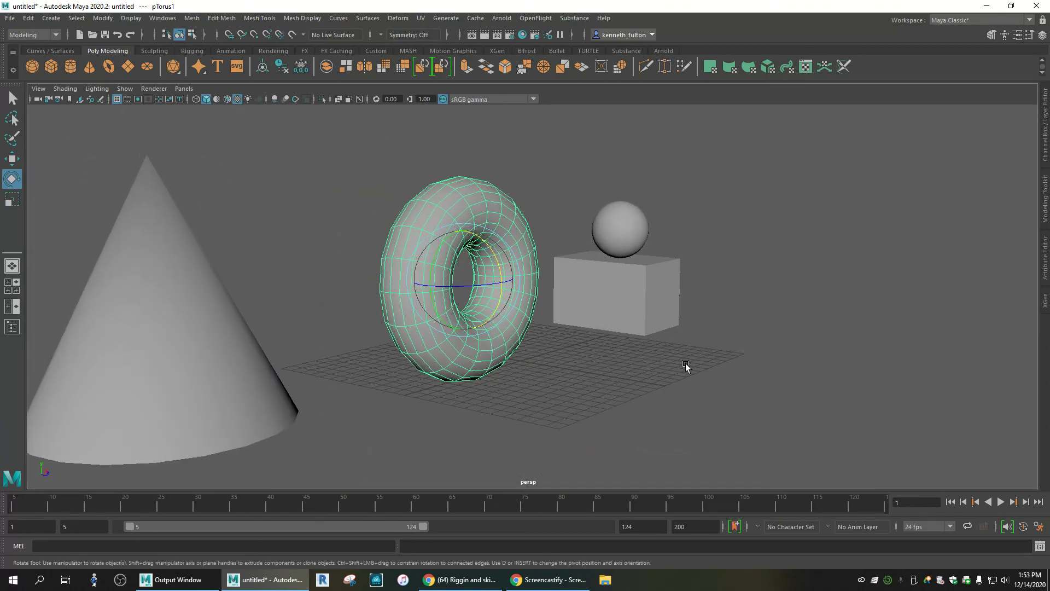